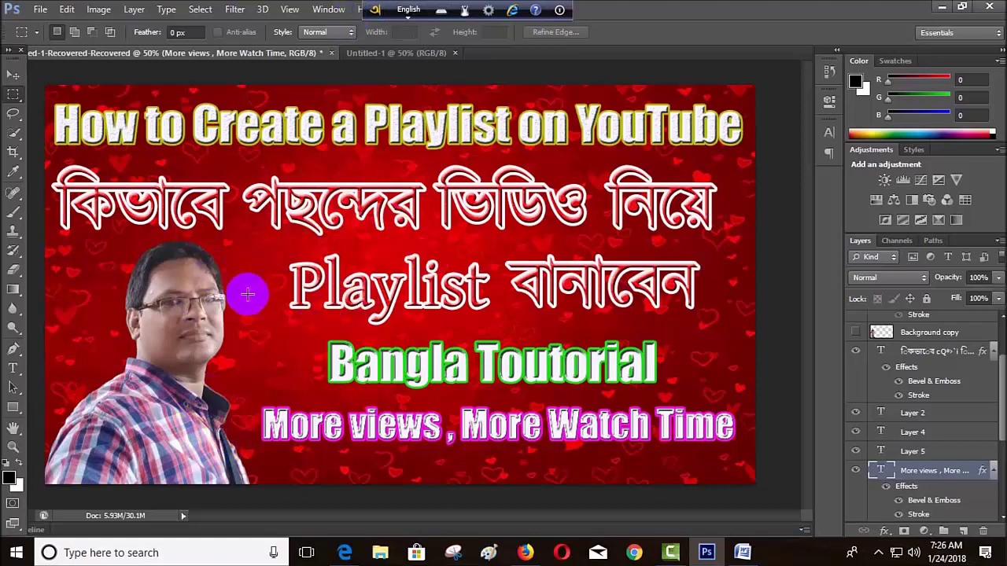
Step: Bring Photoshop's blank Untitled-1 canvas, with only a Background layer, to the front
{"action": "left_click", "coordinate": [389, 57]}
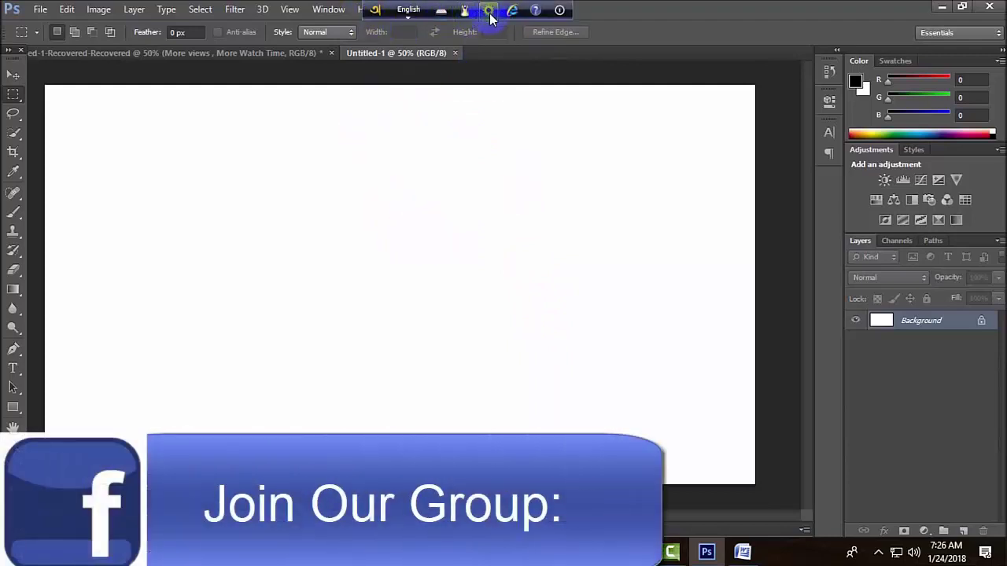
Step: Set Avro Keyboard's output to ANSI, accepting the warning with Use ANSI anyway
{"action": "left_click", "coordinate": [489, 10]}
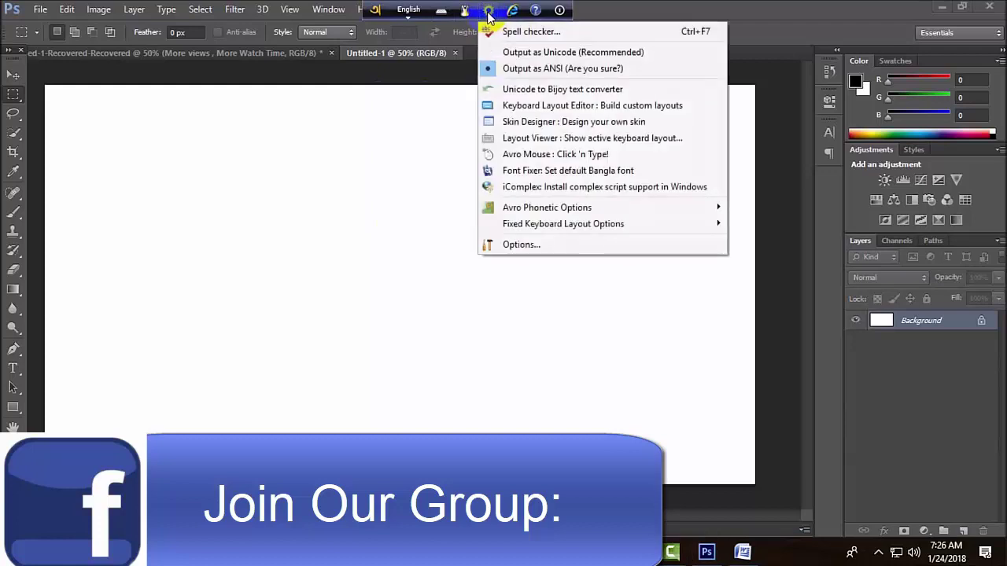
{"action": "left_click", "coordinate": [427, 86]}
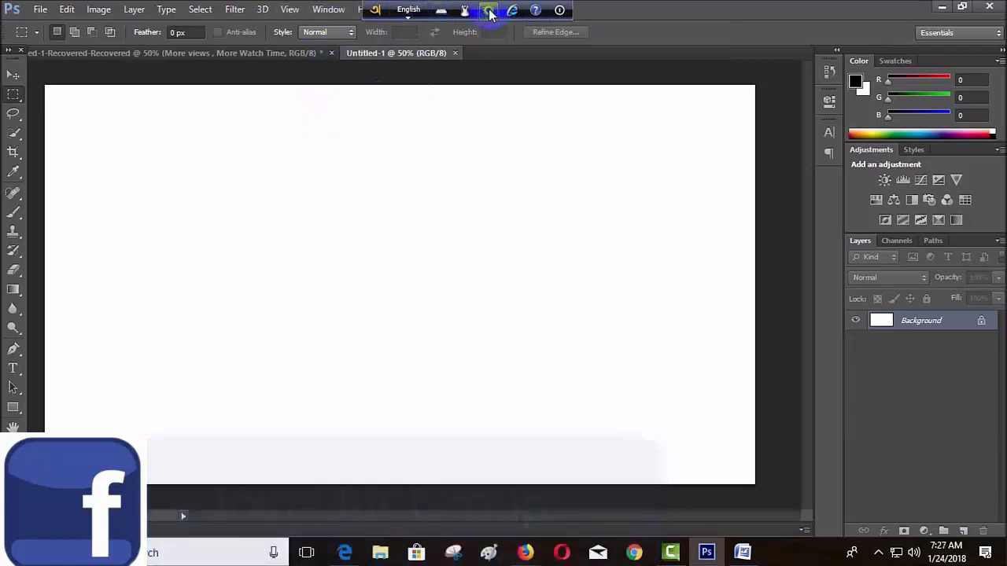
{"action": "left_click", "coordinate": [489, 12]}
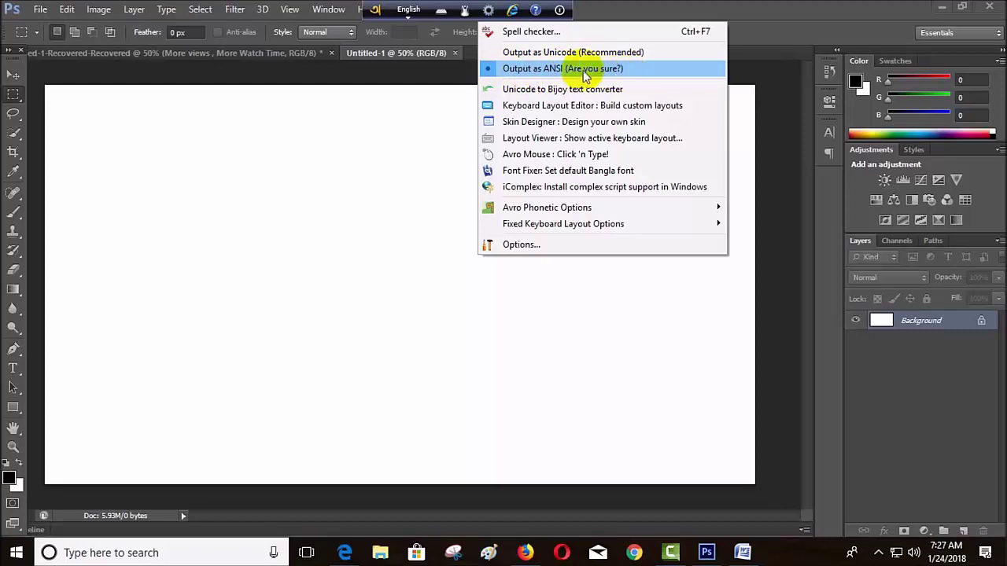
{"action": "left_click", "coordinate": [552, 68]}
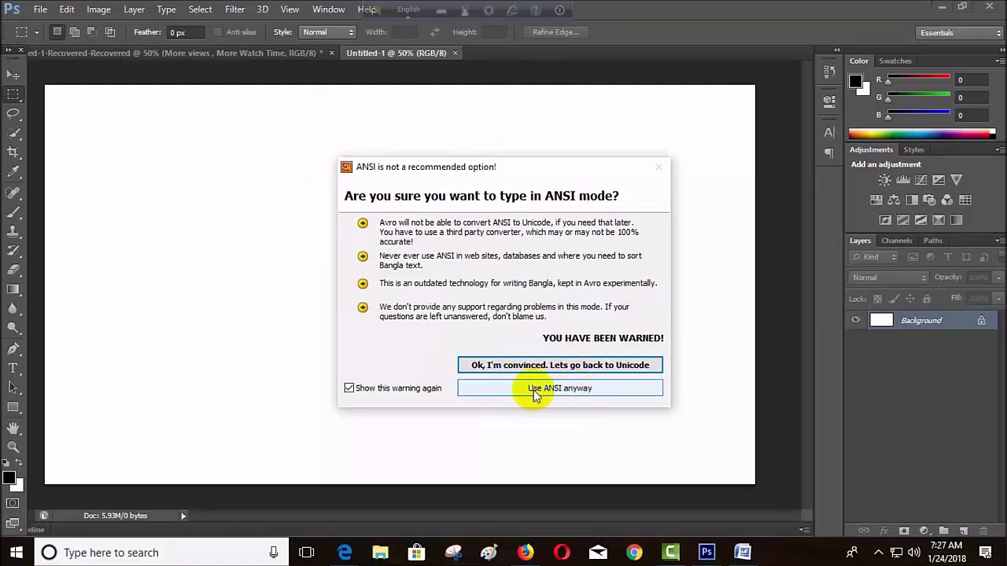
{"action": "left_click", "coordinate": [548, 389]}
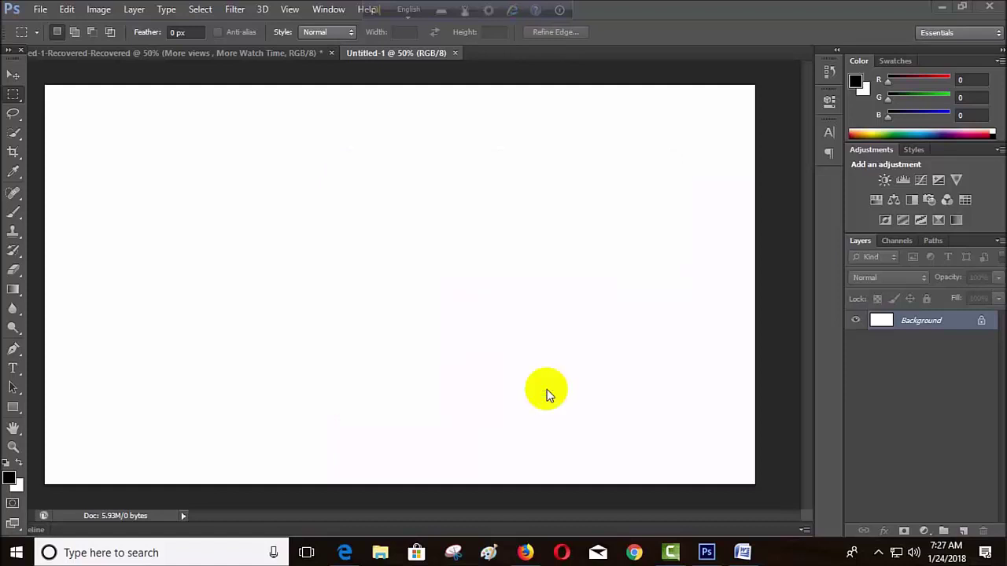
Step: Switch Avro from English to Bangla typing and pick Photoshop's Type tool
{"action": "left_click", "coordinate": [410, 11]}
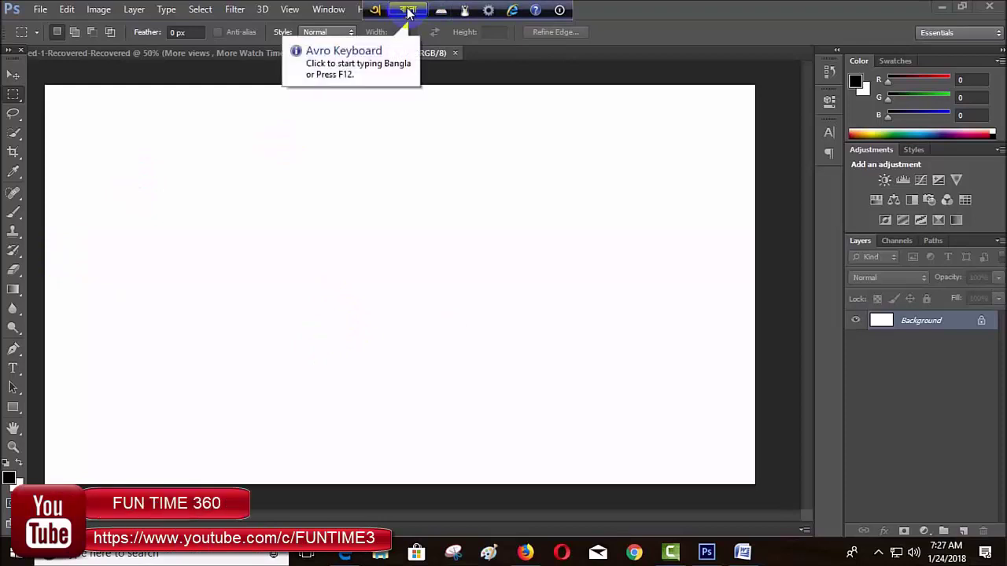
{"action": "left_click", "coordinate": [141, 53]}
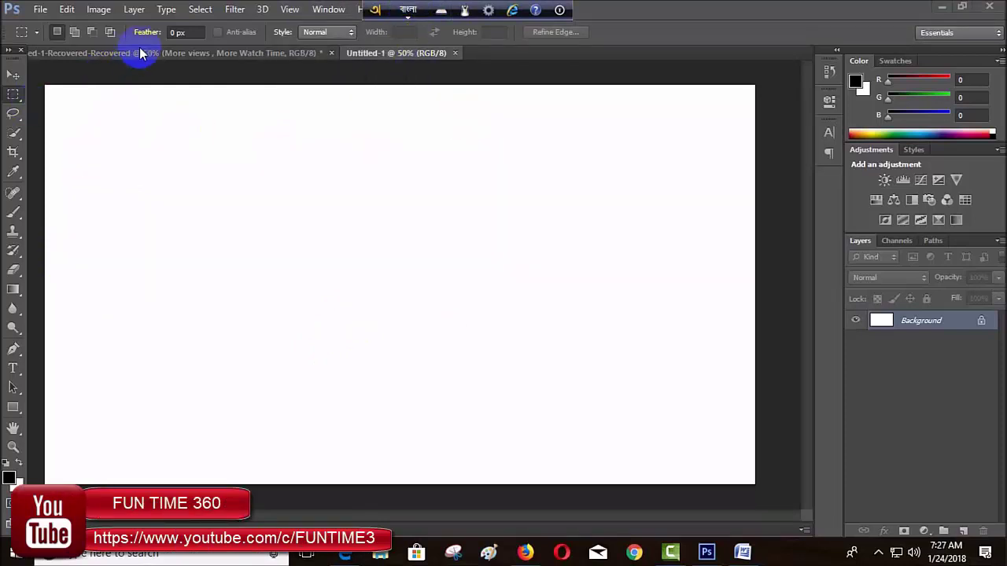
{"action": "left_click", "coordinate": [13, 367]}
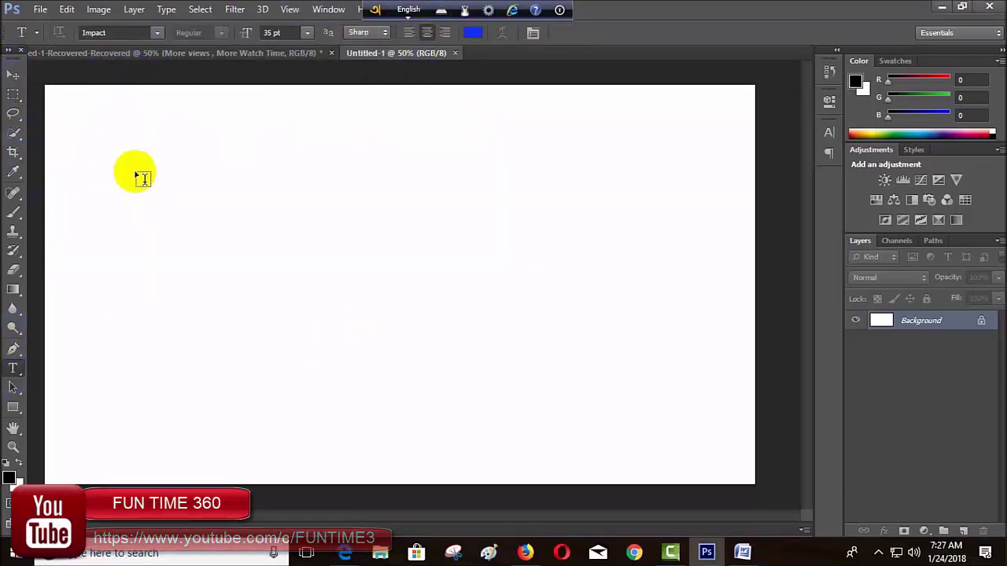
Step: Draw a wide paragraph text box across the upper canvas and search fonts for 'Siyam Rupali'
{"action": "mouse_move", "coordinate": [130, 132]}
{"action": "left_mouse_down"}
{"action": "mouse_move", "coordinate": [625, 261]}
{"action": "mouse_move", "coordinate": [693, 267]}
{"action": "left_mouse_up"}
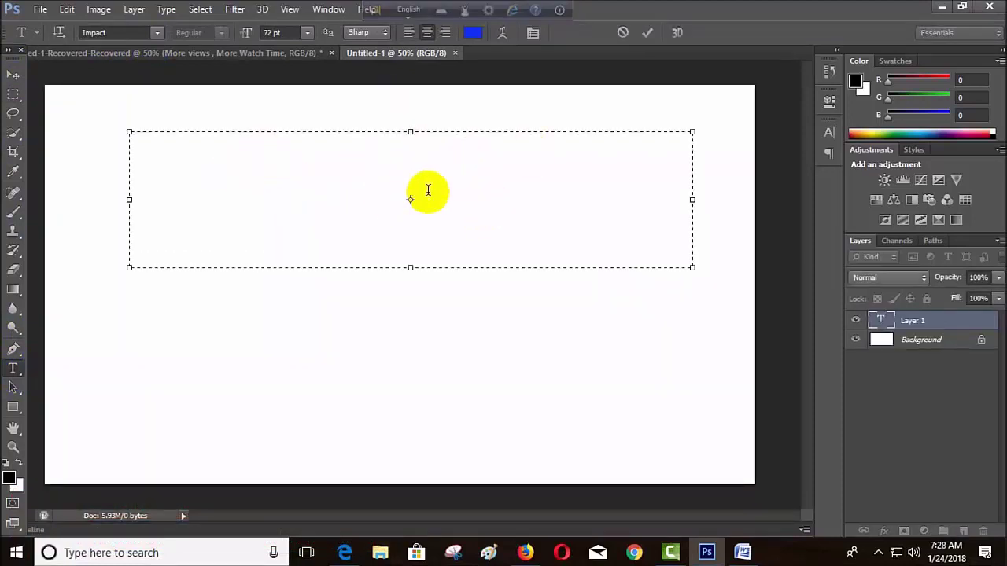
{"action": "left_click", "coordinate": [159, 36]}
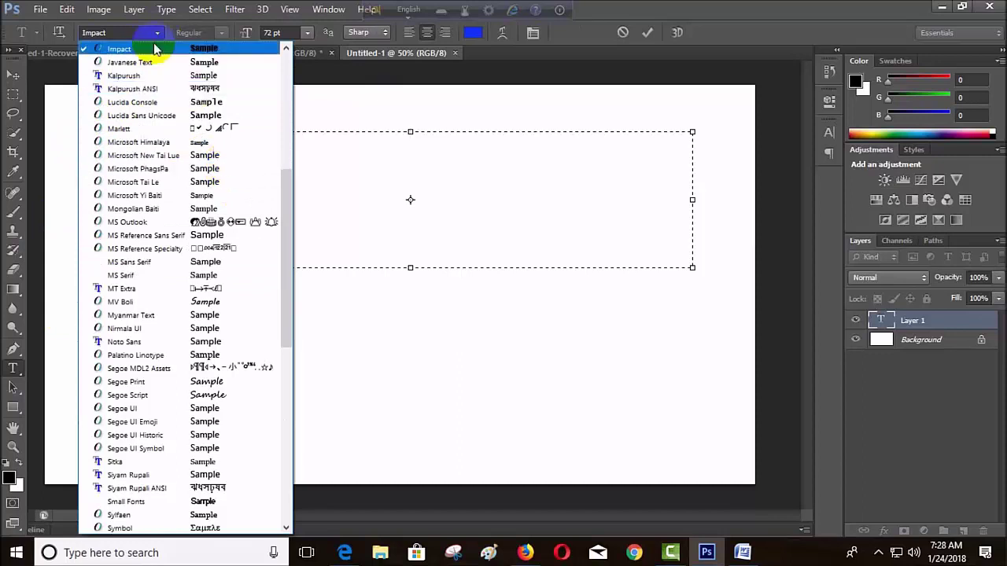
{"action": "left_click", "coordinate": [132, 35]}
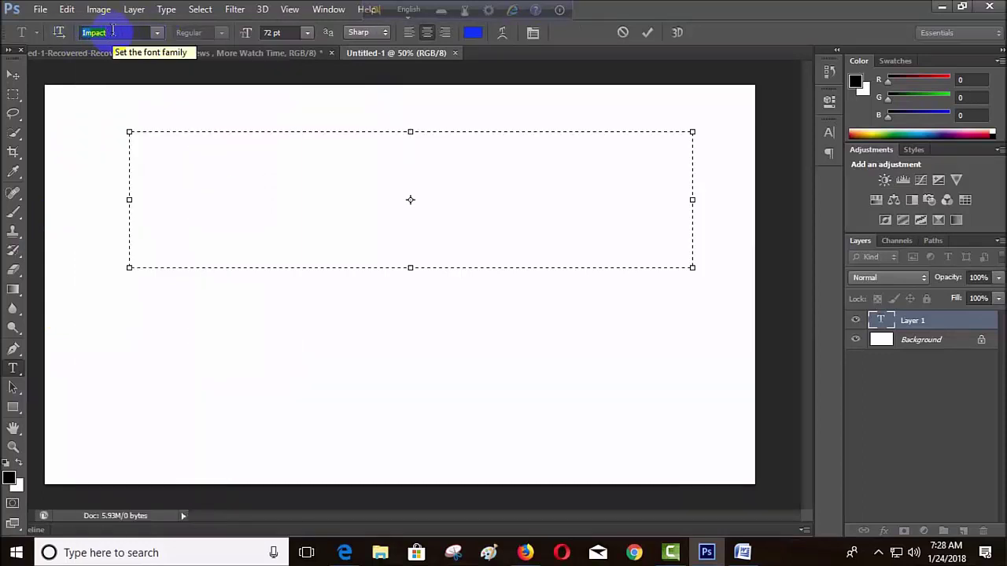
{"action": "type", "text": "Siyam Rupali"}
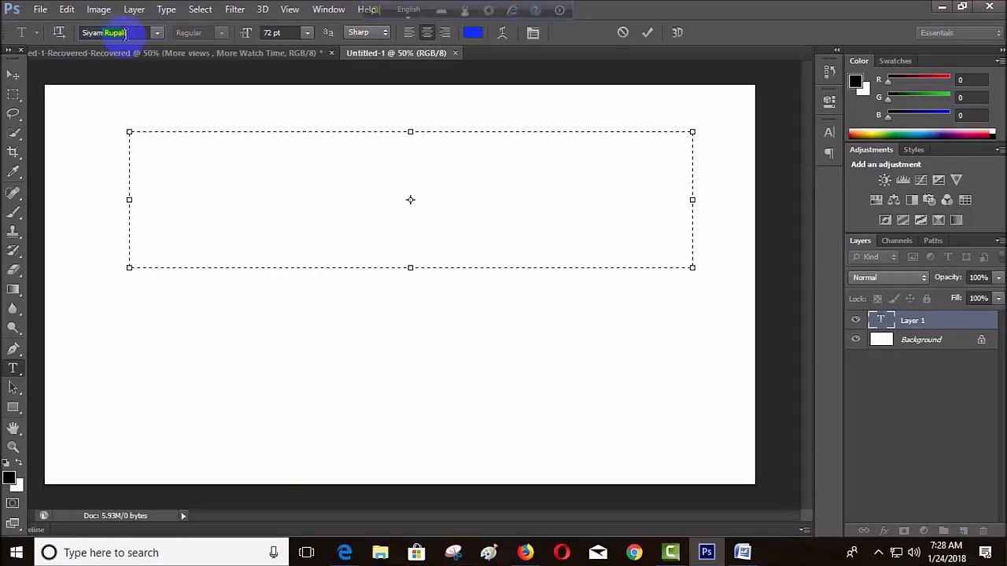
{"action": "key", "text": "Return"}
Step: Choose Siyam Rupali ANSI as the text box's font family
{"action": "left_click", "coordinate": [156, 36]}
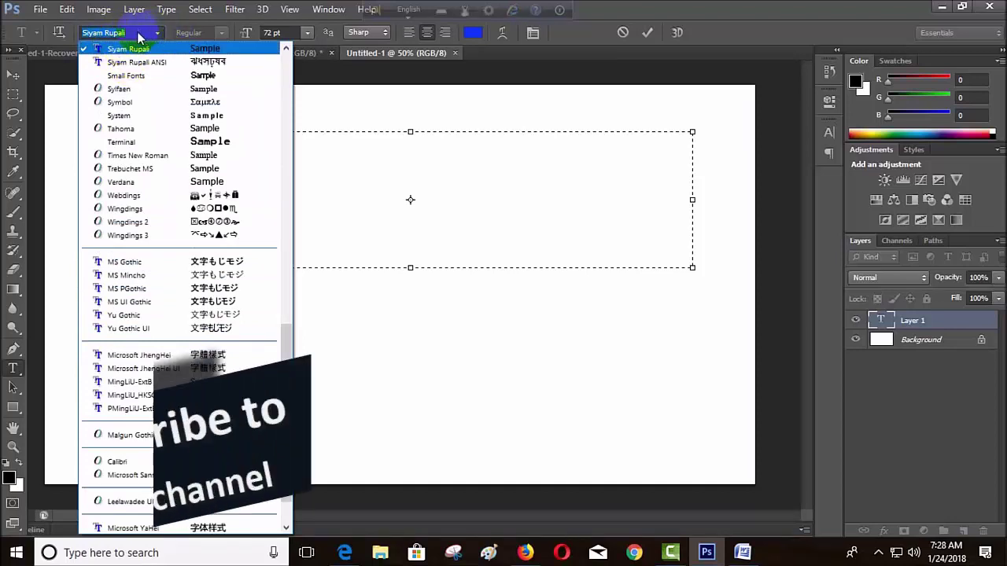
{"action": "left_click", "coordinate": [103, 32]}
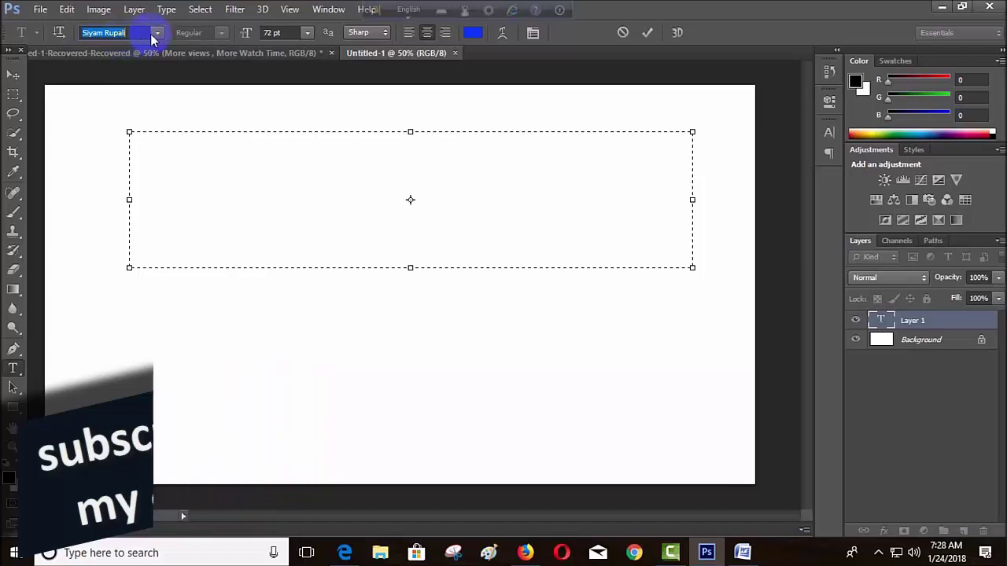
{"action": "left_click", "coordinate": [156, 36]}
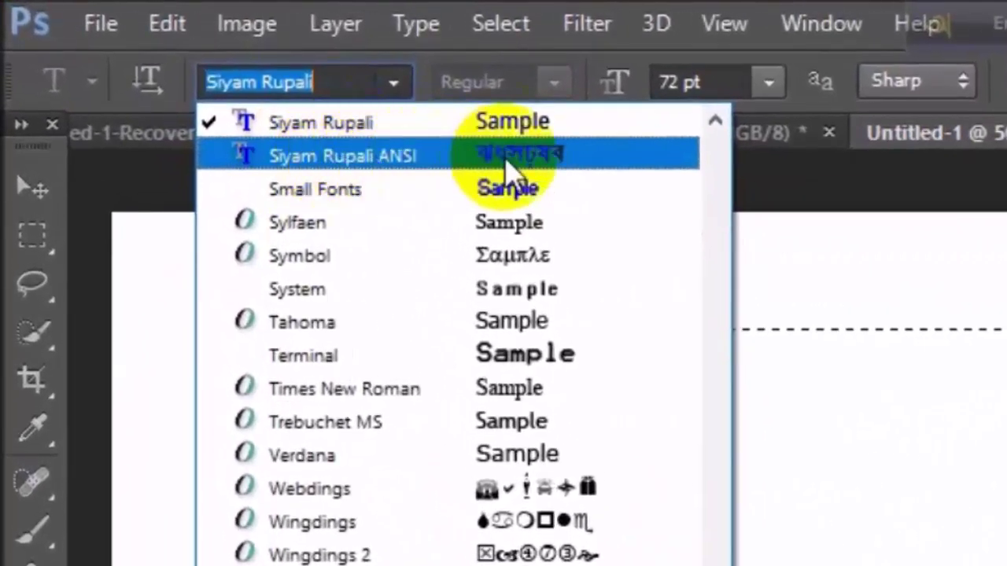
{"action": "left_click", "coordinate": [501, 158]}
{"action": "left_click", "coordinate": [311, 82]}
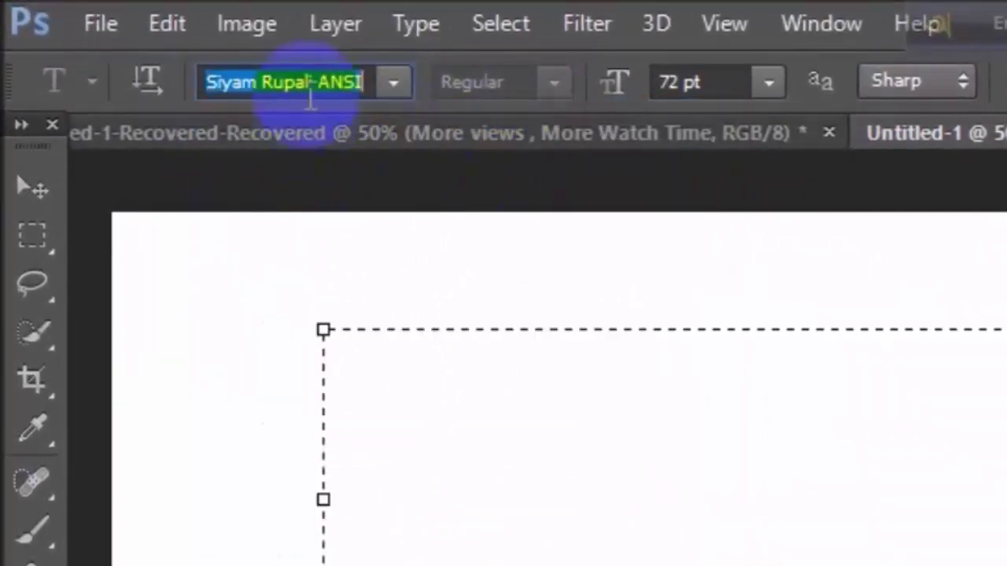
Step: Review the font family list and keep Siyam Rupali ANSI at 72 pt selected
{"action": "left_click", "coordinate": [392, 83]}
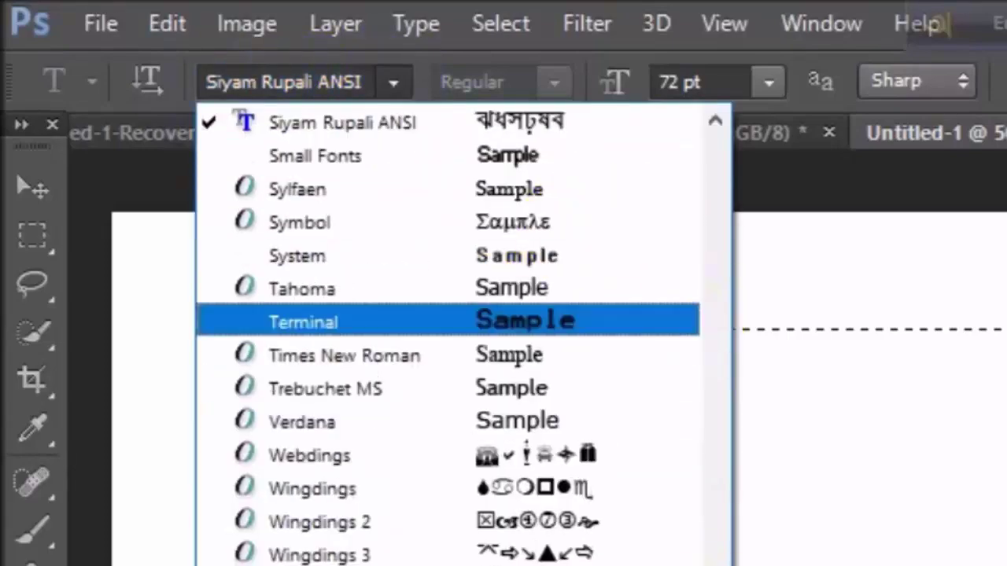
{"action": "scroll", "coordinate": [697, 135], "scroll_direction": "up", "scroll_amount": 10}
{"action": "scroll", "coordinate": [686, 484], "scroll_direction": "up", "scroll_amount": 5}
{"action": "scroll", "coordinate": [685, 483], "scroll_direction": "down", "scroll_amount": 15}
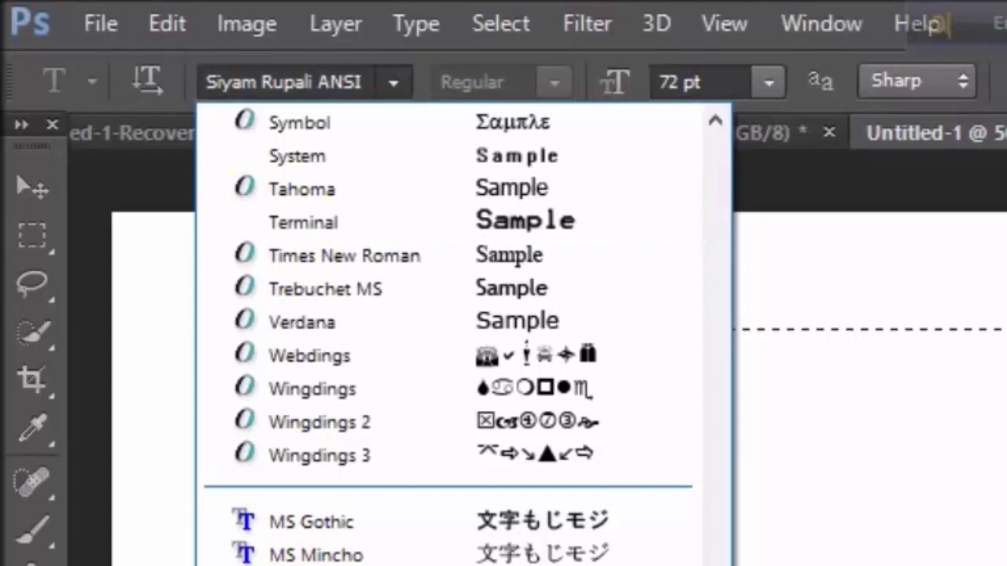
{"action": "scroll", "coordinate": [449, 330], "scroll_direction": "up", "scroll_amount": 6}
{"action": "scroll", "coordinate": [449, 330], "scroll_direction": "up", "scroll_amount": 4}
{"action": "scroll", "coordinate": [449, 331], "scroll_direction": "up", "scroll_amount": 3}
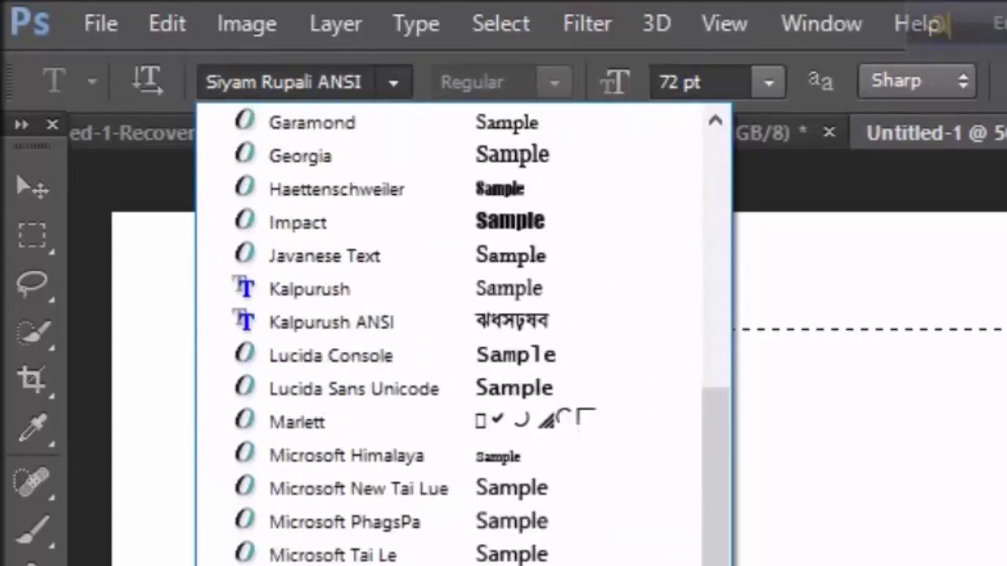
{"action": "scroll", "coordinate": [448, 331], "scroll_direction": "up", "scroll_amount": 3}
{"action": "scroll", "coordinate": [448, 330], "scroll_direction": "up", "scroll_amount": 4}
{"action": "left_click", "coordinate": [272, 79]}
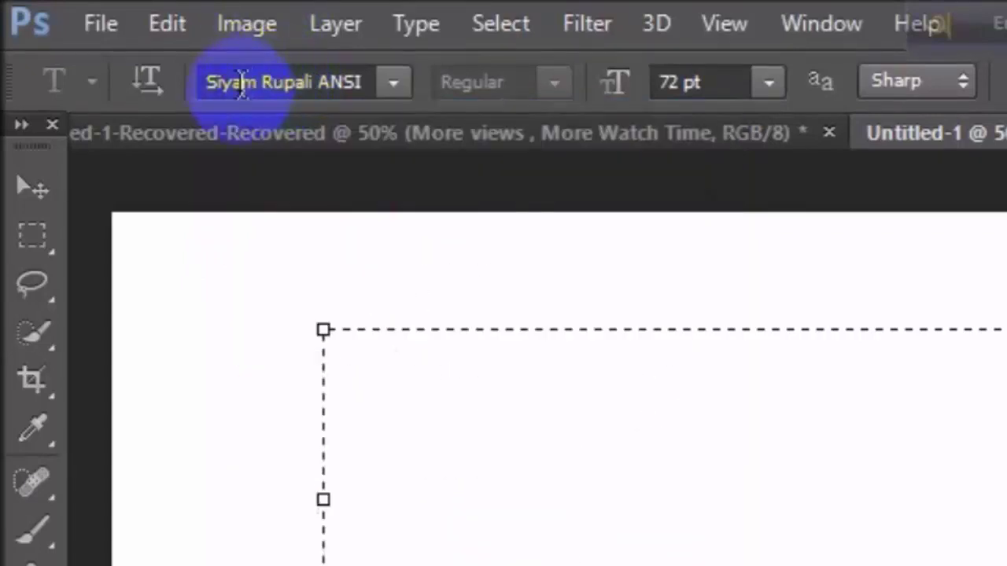
{"action": "left_click", "coordinate": [294, 84]}
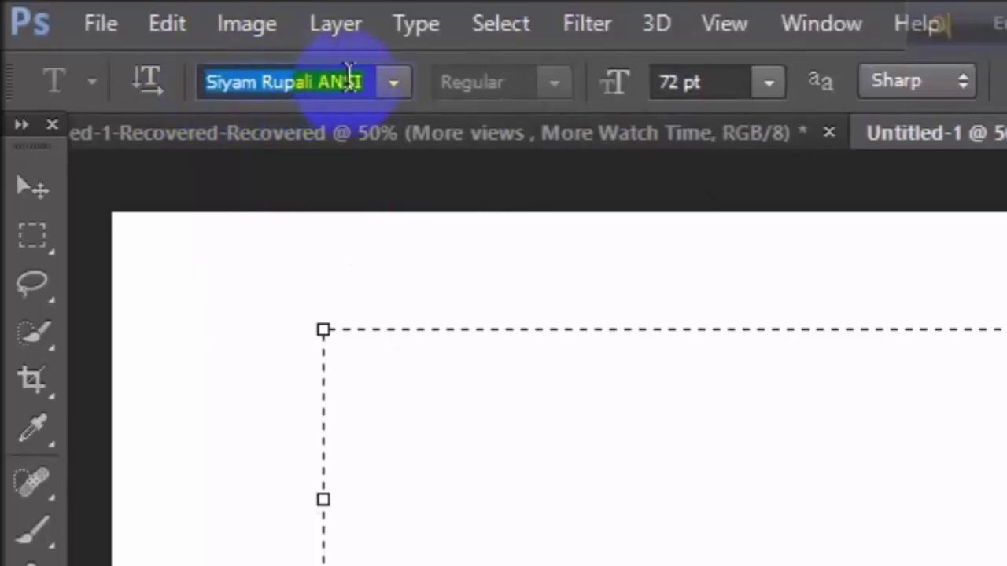
{"action": "left_click", "coordinate": [390, 82]}
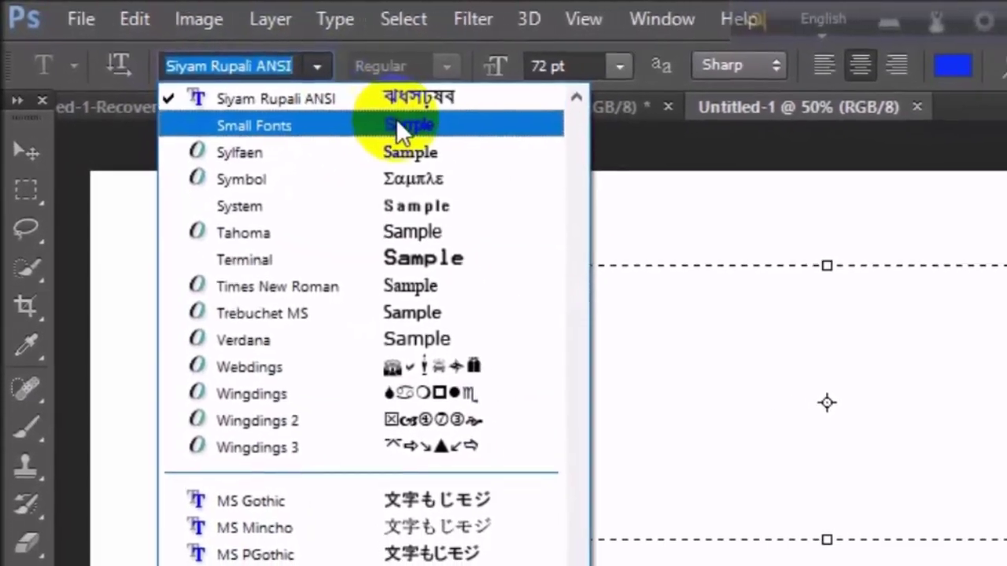
{"action": "left_click", "coordinate": [271, 89]}
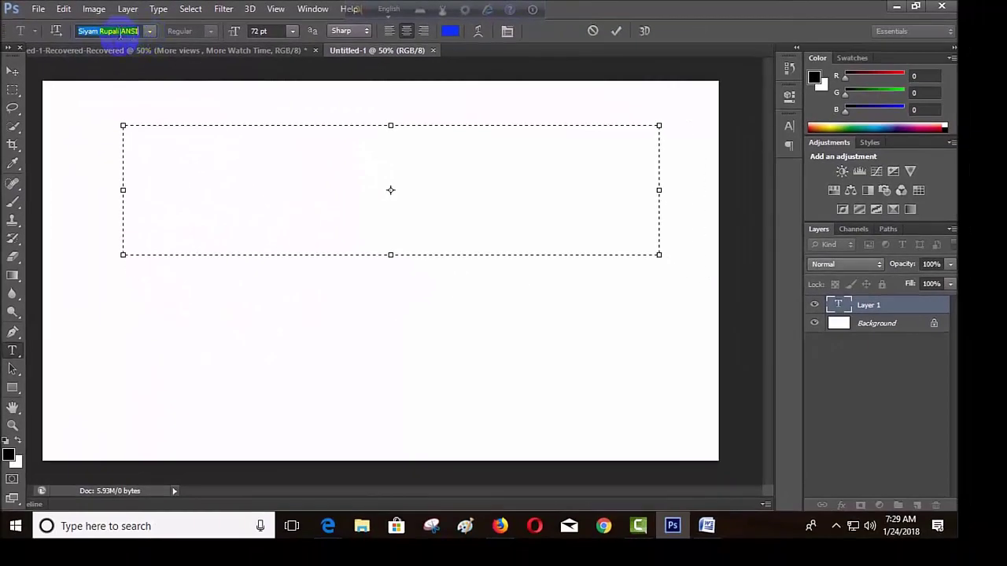
Step: Type বাংলা ইংলিশ আরবি গ্রাম into the text box with Avro in Bangla mode
{"action": "left_click", "coordinate": [387, 146]}
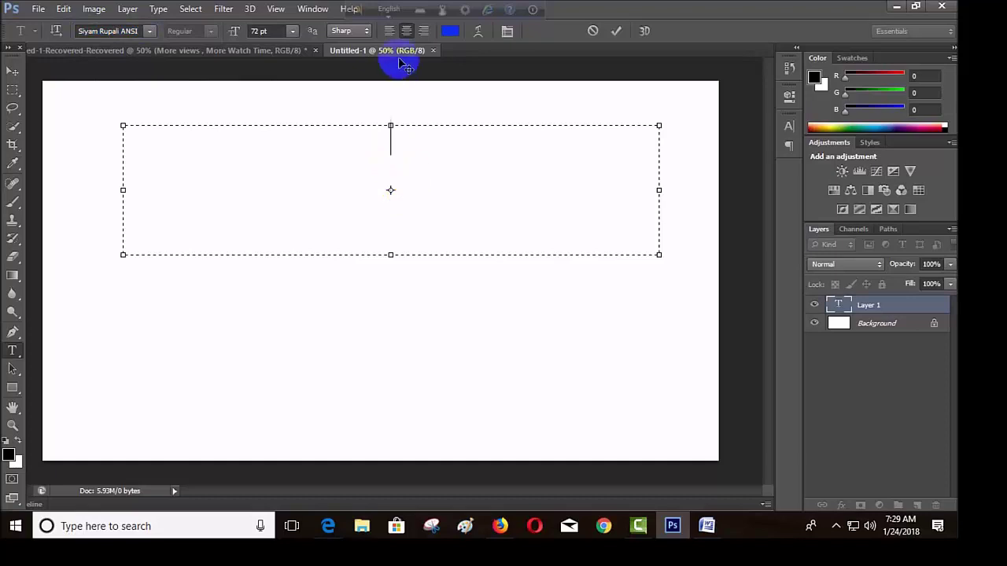
{"action": "left_click", "coordinate": [387, 10]}
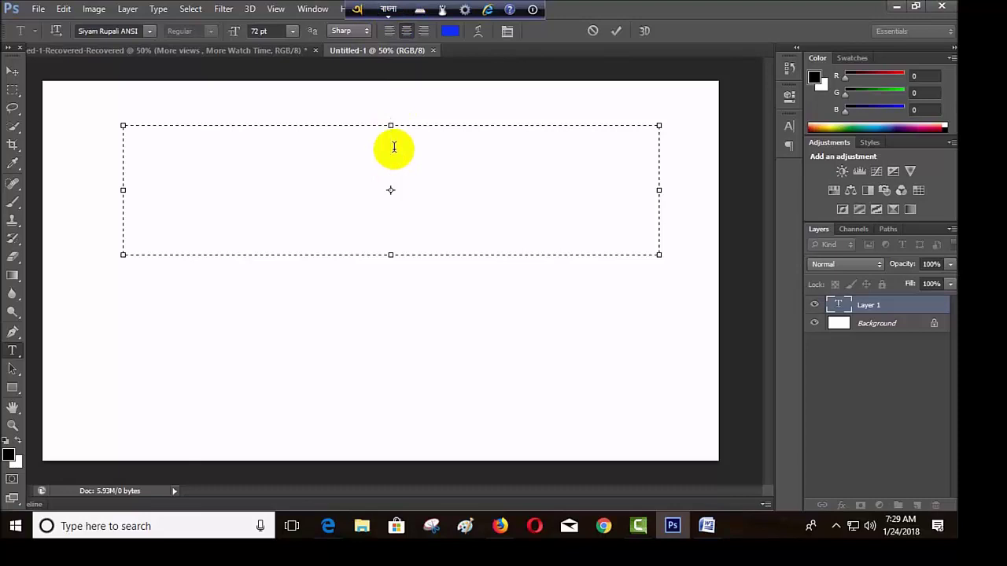
{"action": "type", "text": "ban"}
{"action": "type", "text": "g"}
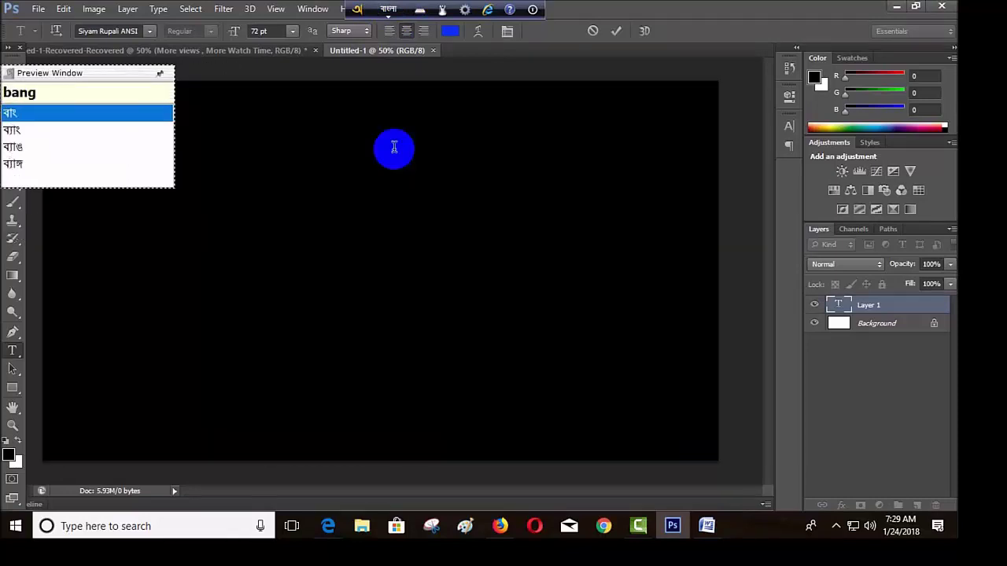
{"action": "type", "text": "la"}
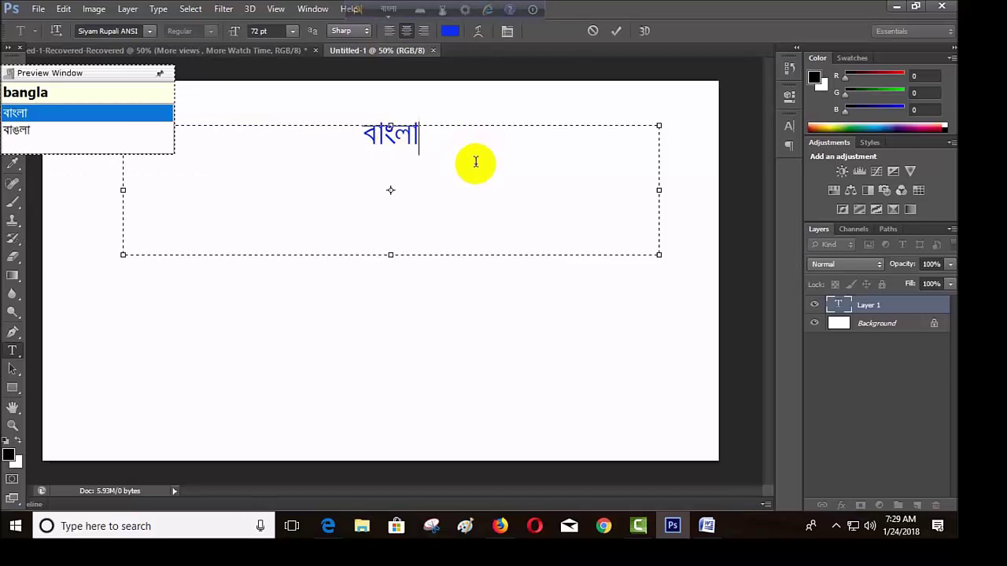
{"action": "key", "text": "space"}
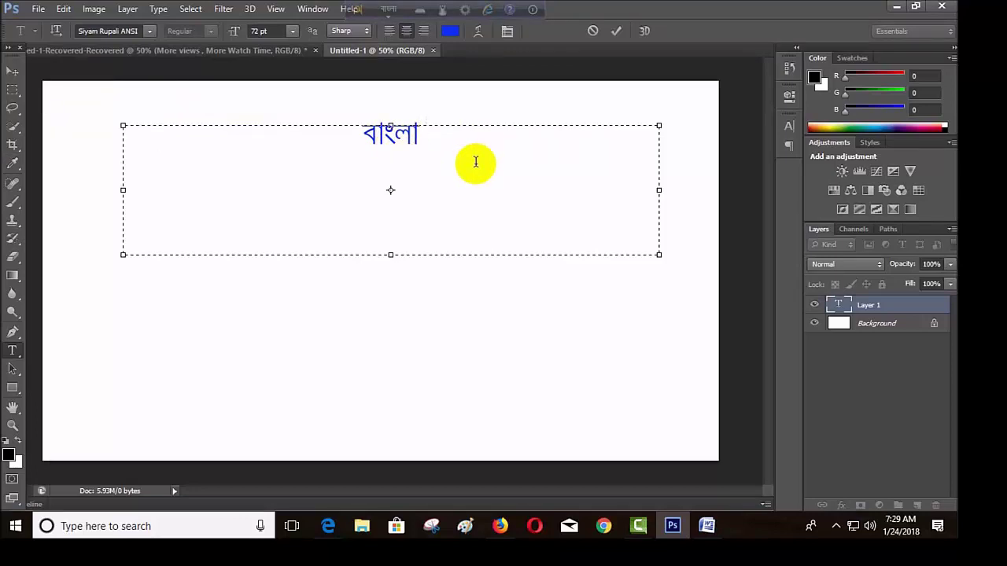
{"action": "type", "text": "engl"}
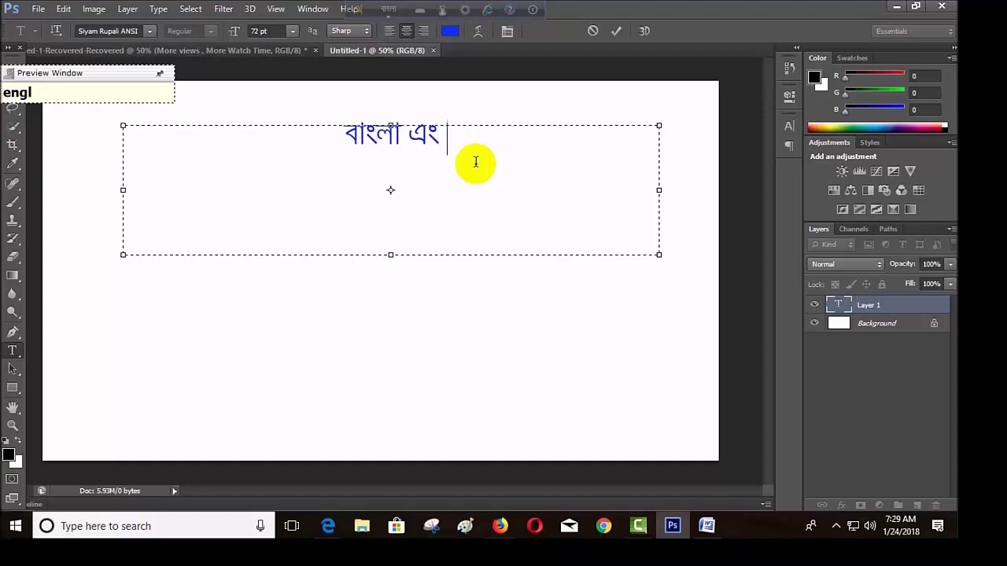
{"action": "type", "text": "is"}
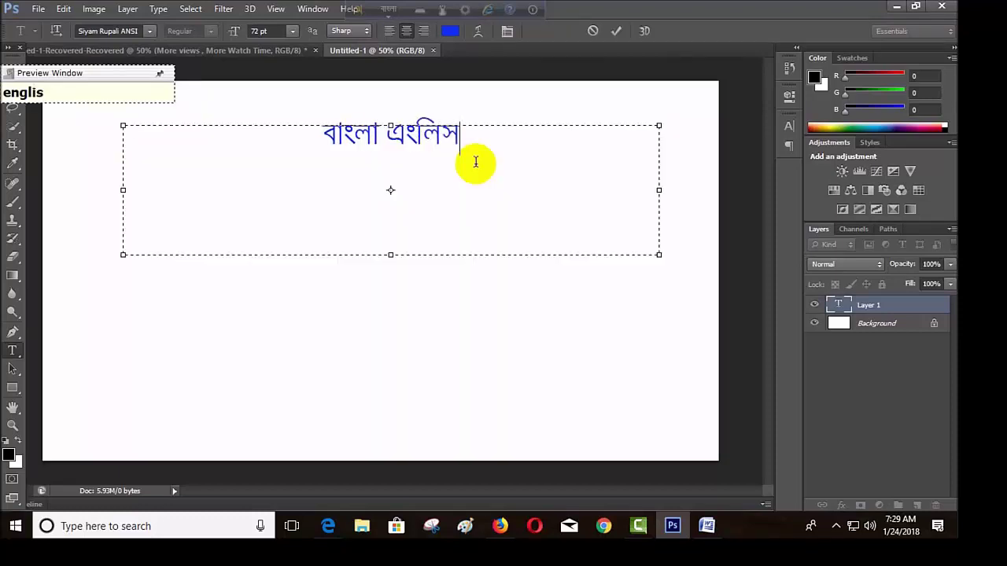
{"action": "type", "text": "h"}
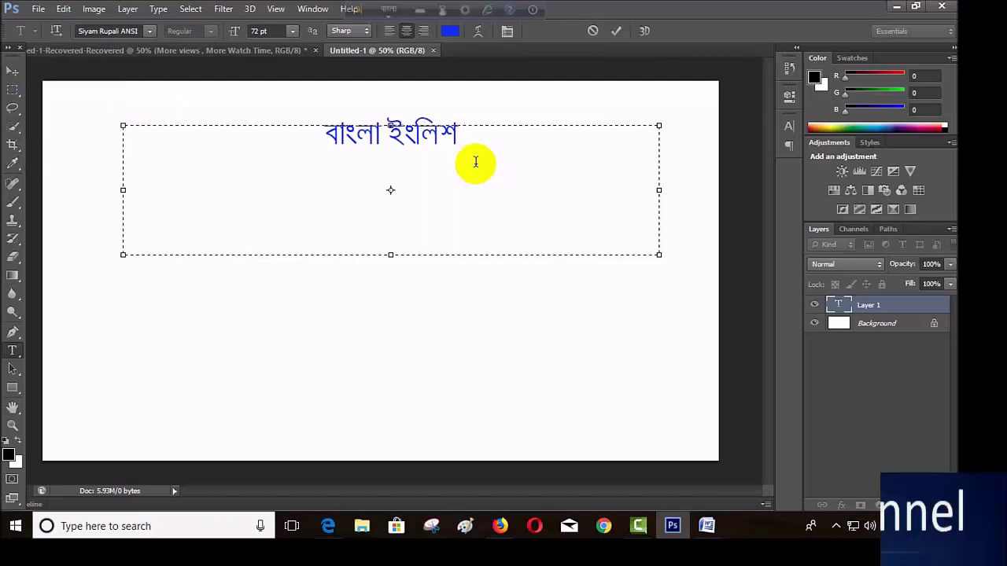
{"action": "type", "text": " a"}
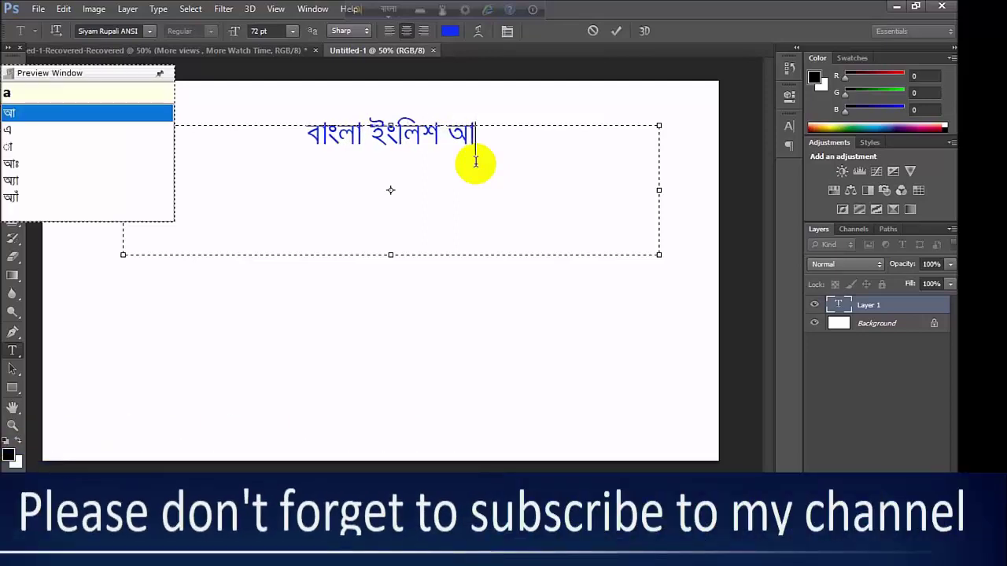
{"action": "type", "text": "rb"}
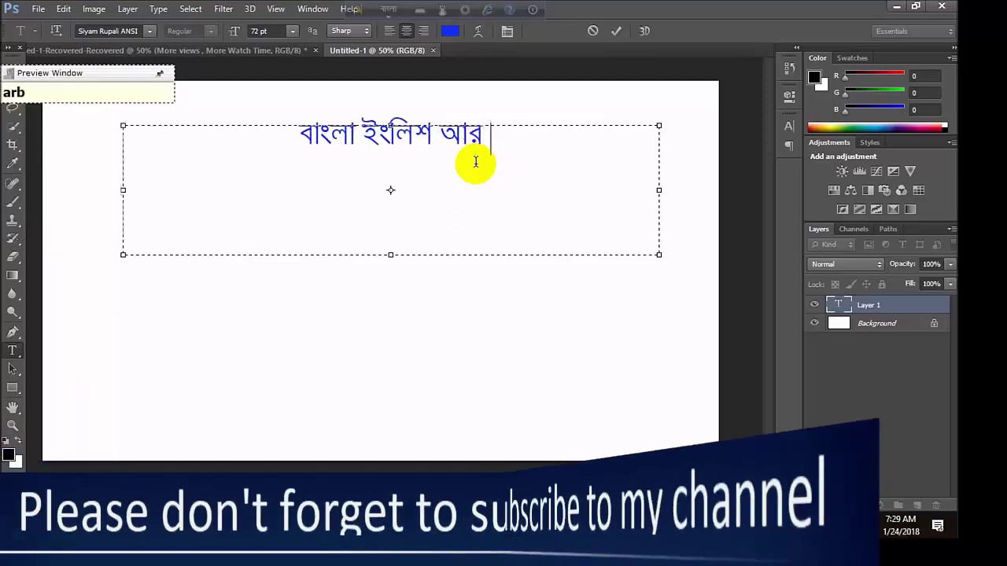
{"action": "type", "text": "i"}
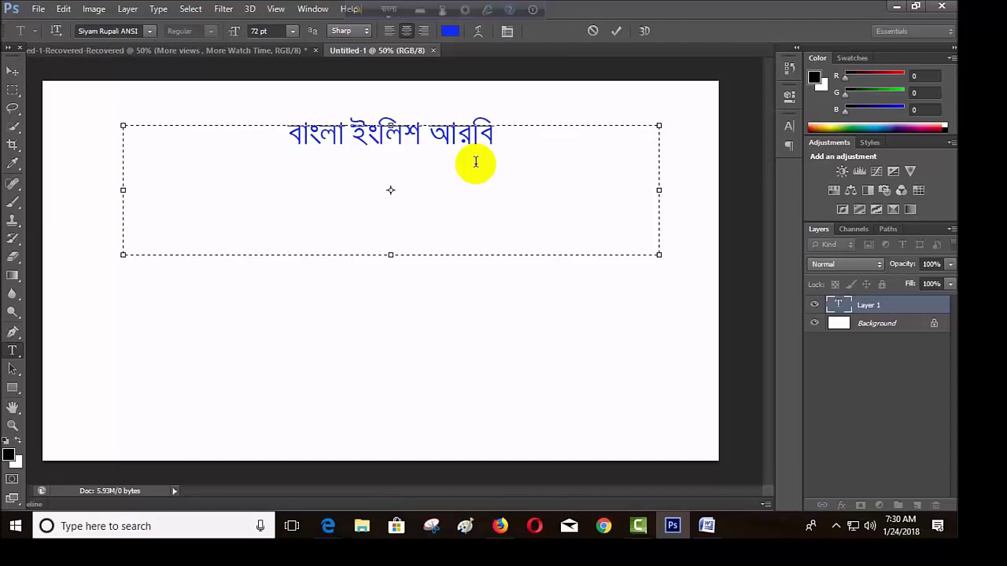
{"action": "type", "text": "g"}
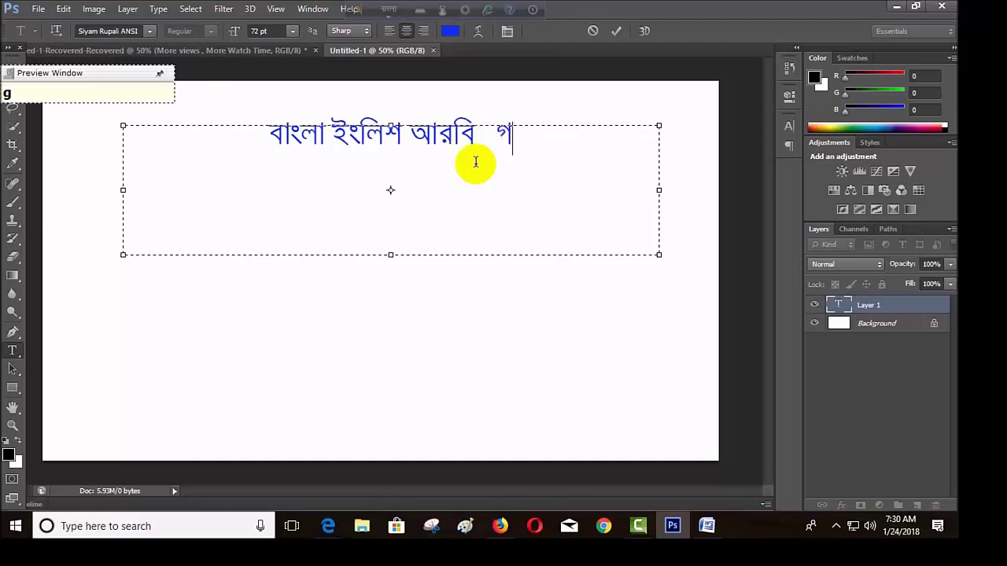
{"action": "type", "text": "ram"}
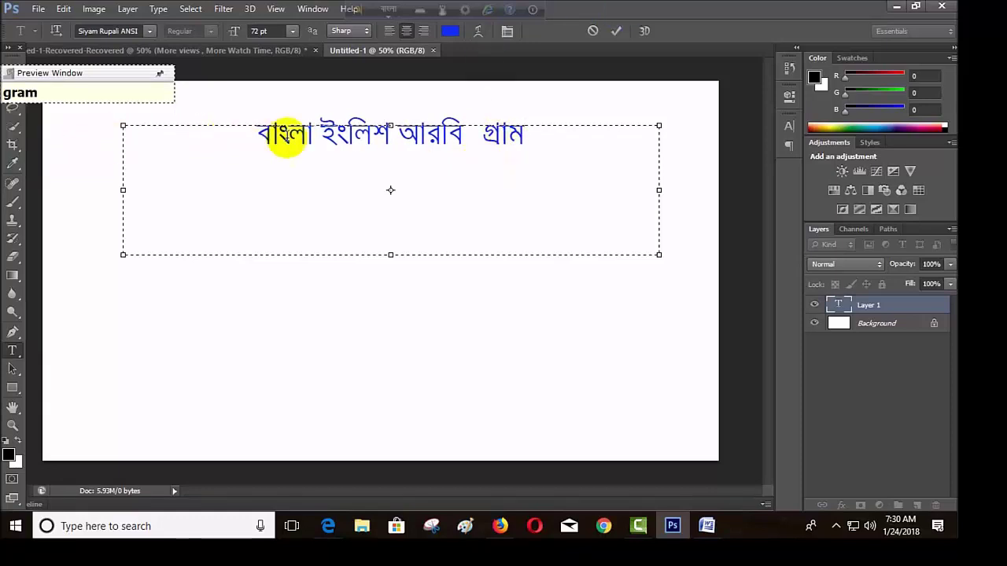
Step: Select the Bangla line and confirm its font is Siyam Rupali ANSI
{"action": "left_click_drag", "start_coordinate": [528, 136], "coordinate": [271, 135]}
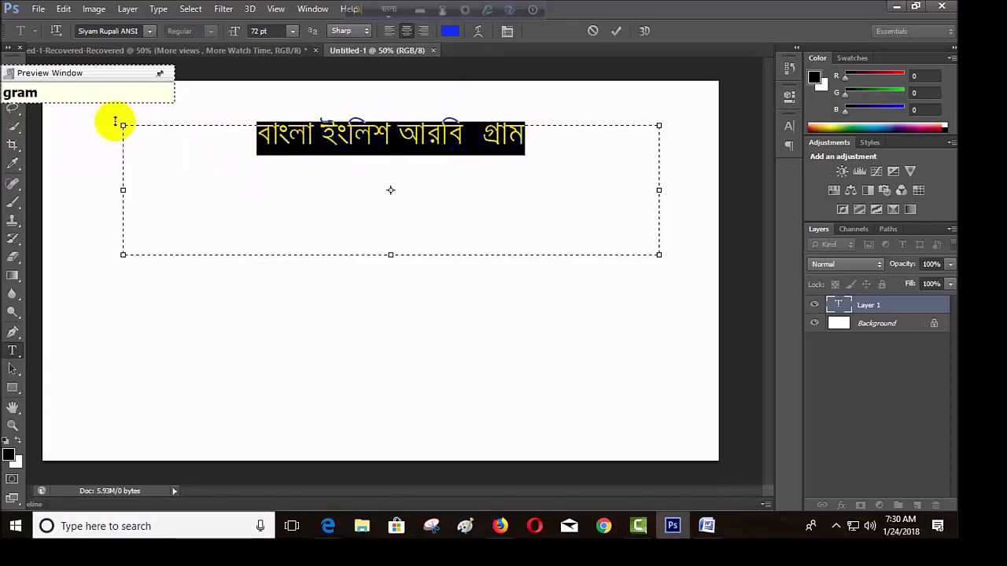
{"action": "left_click", "coordinate": [89, 46]}
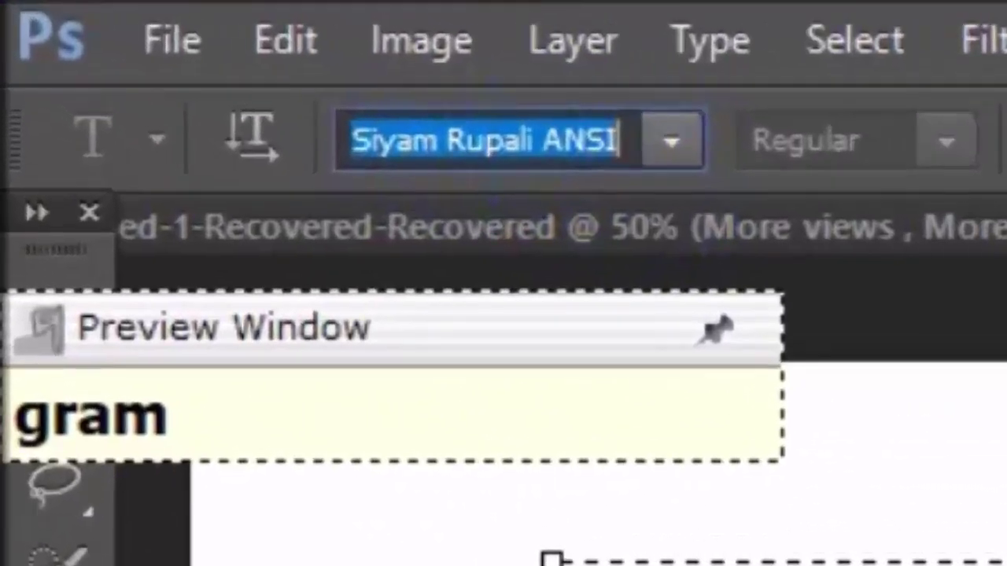
{"action": "key", "text": "Return"}
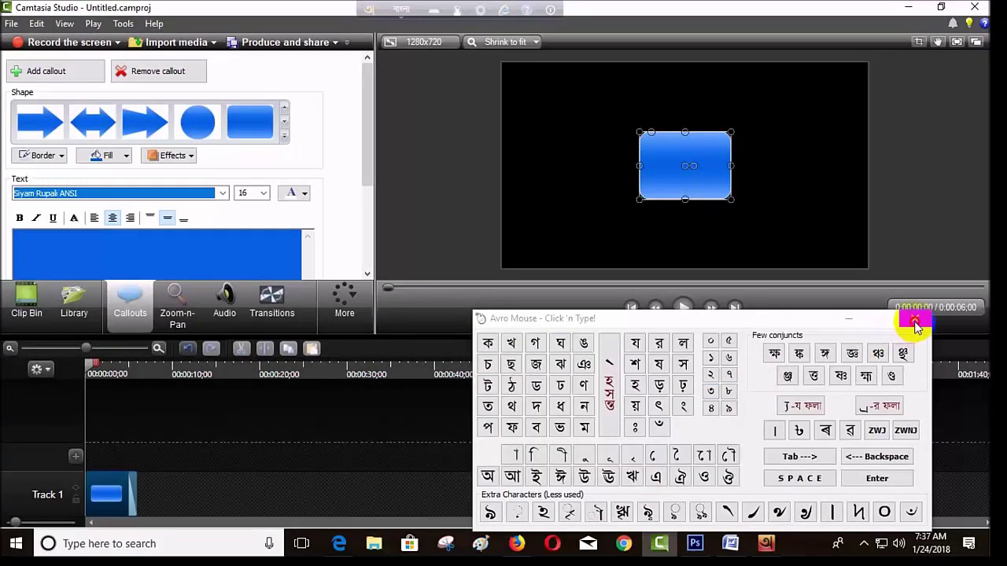
Step: Close the Avro Mouse window and check the callout font stays Siyam Rupali ANSI
{"action": "left_click", "coordinate": [916, 323]}
{"action": "left_click", "coordinate": [114, 194]}
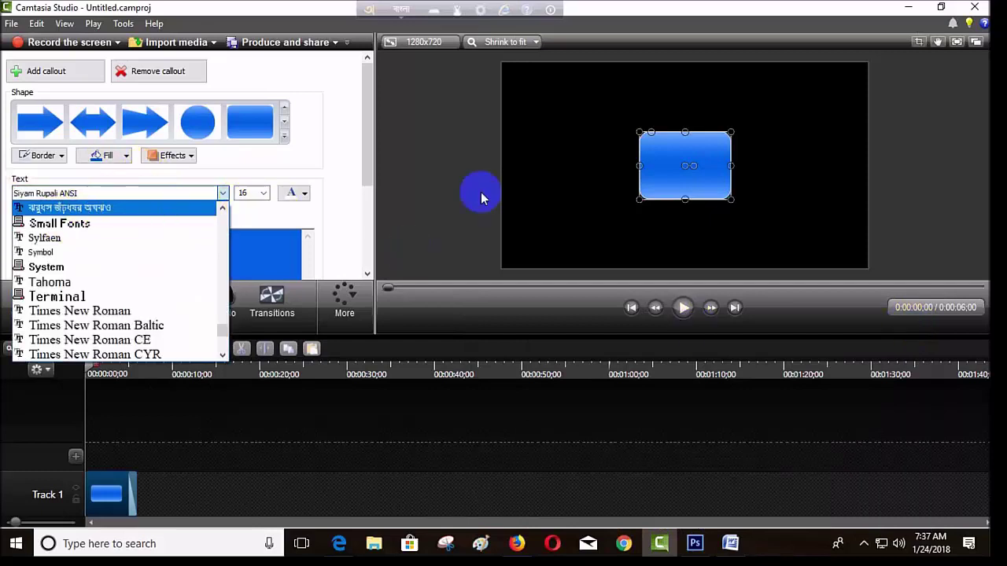
{"action": "left_click", "coordinate": [674, 180]}
{"action": "left_click", "coordinate": [826, 187]}
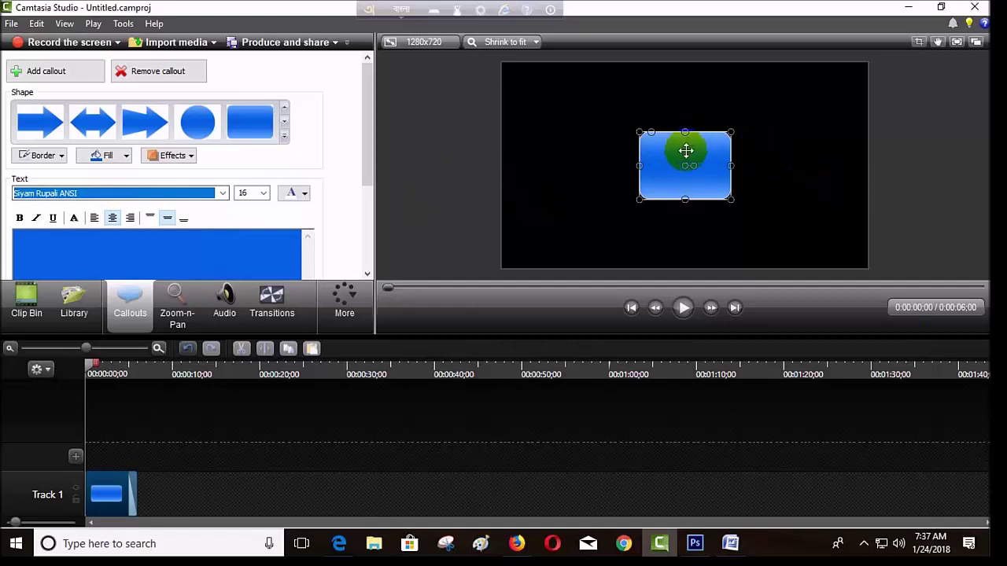
Step: Make the callout a rounded rectangle and stretch it across the full preview width
{"action": "left_click", "coordinate": [236, 128]}
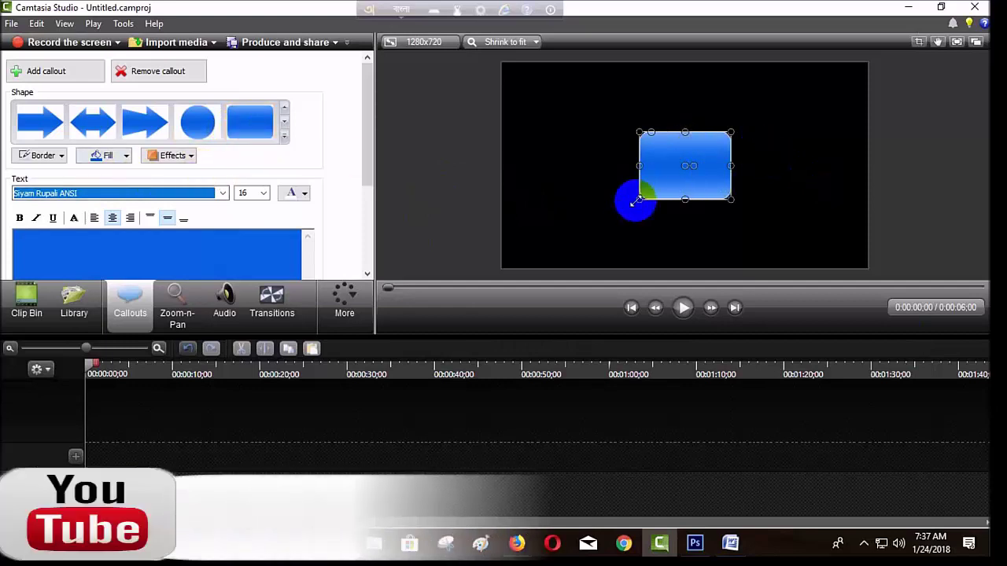
{"action": "left_click_drag", "start_coordinate": [639, 199], "coordinate": [497, 204]}
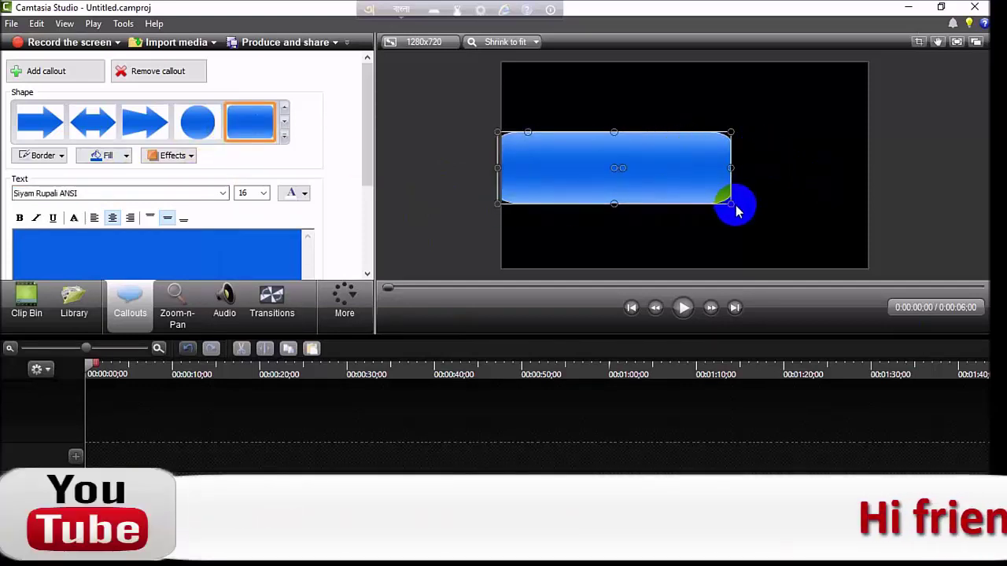
{"action": "left_click_drag", "start_coordinate": [731, 204], "coordinate": [885, 248]}
{"action": "left_click", "coordinate": [165, 253]}
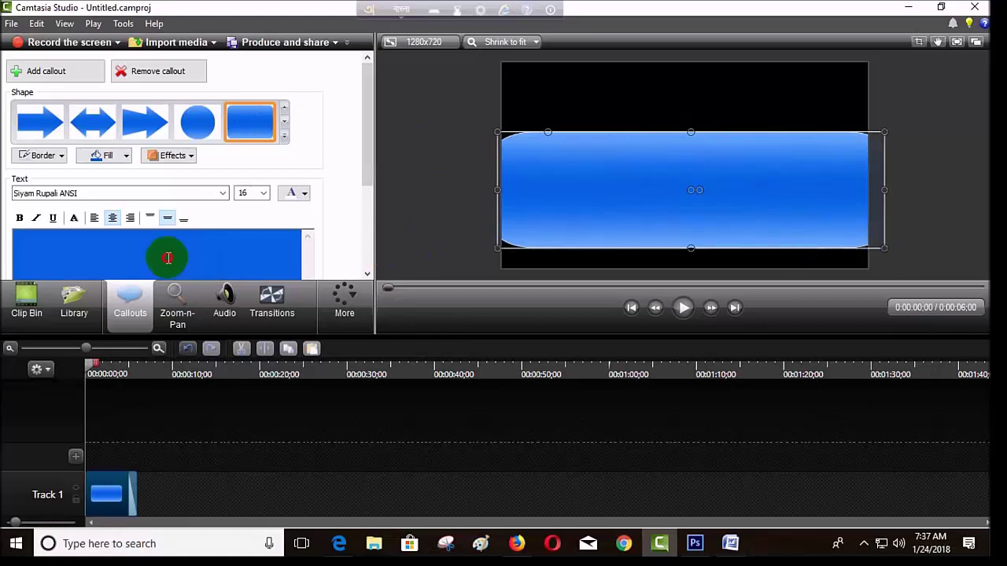
{"action": "left_click", "coordinate": [583, 231]}
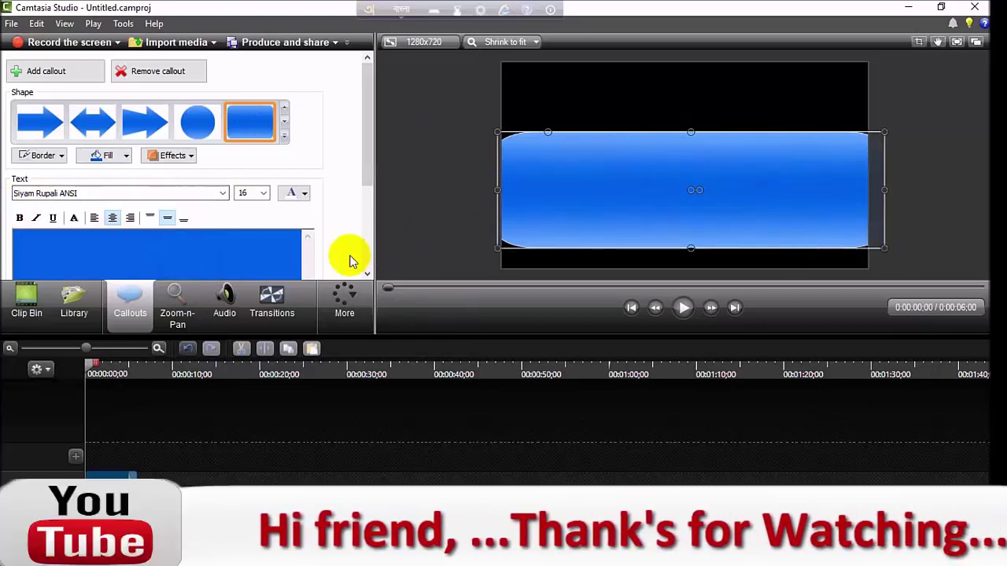
{"action": "left_click", "coordinate": [222, 193]}
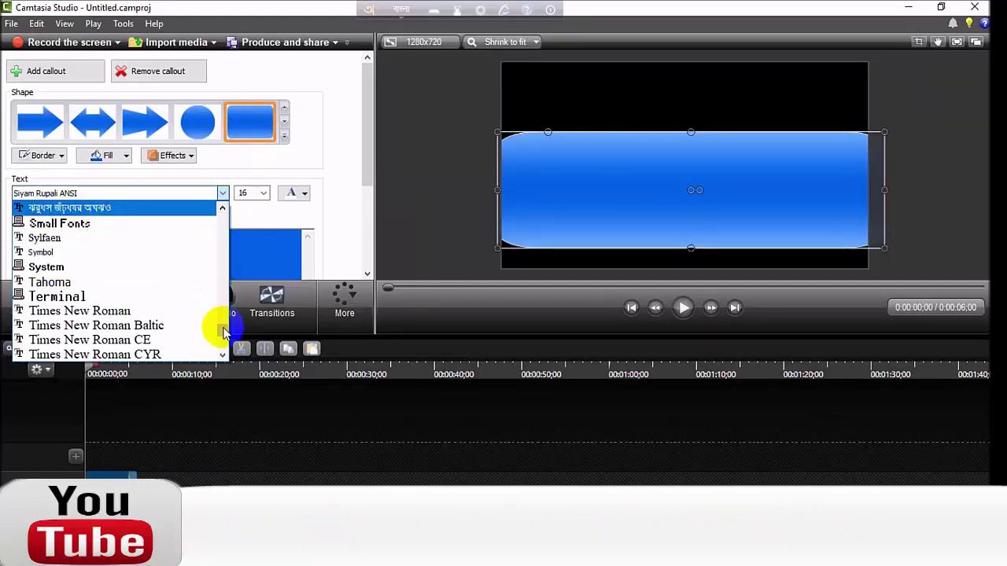
Step: Browse the Callouts font list and apply Siyam Rupali ANSI to the callout text
{"action": "mouse_move", "coordinate": [224, 327]}
{"action": "left_mouse_down"}
{"action": "mouse_move", "coordinate": [224, 224]}
{"action": "mouse_move", "coordinate": [224, 273]}
{"action": "left_mouse_up"}
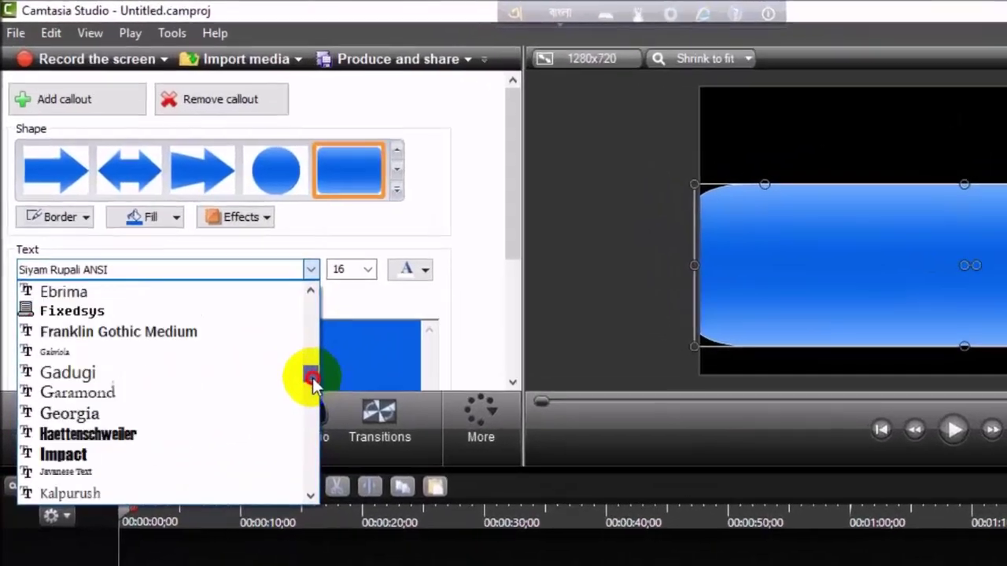
{"action": "left_click_drag", "start_coordinate": [313, 383], "coordinate": [345, 487]}
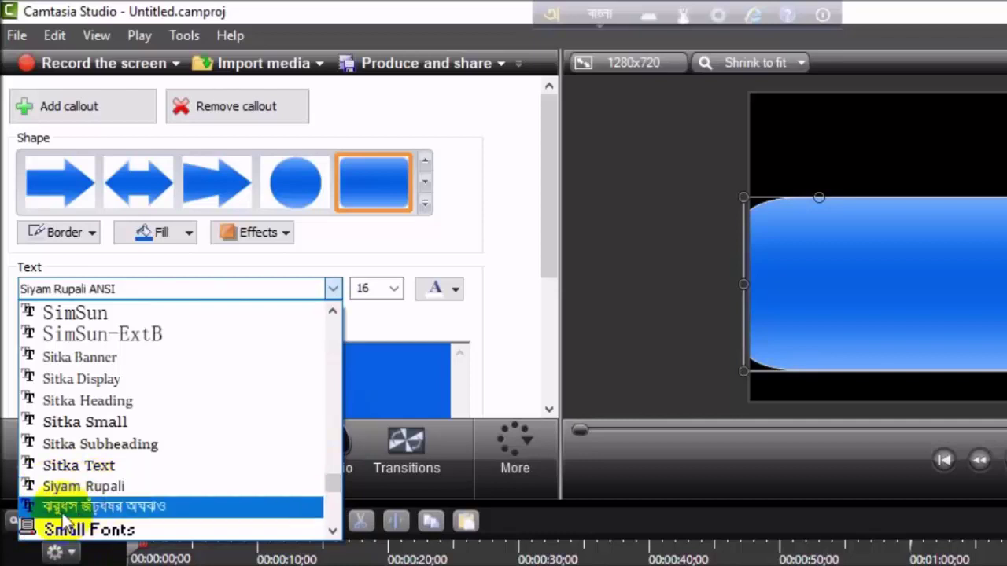
{"action": "left_click", "coordinate": [104, 508]}
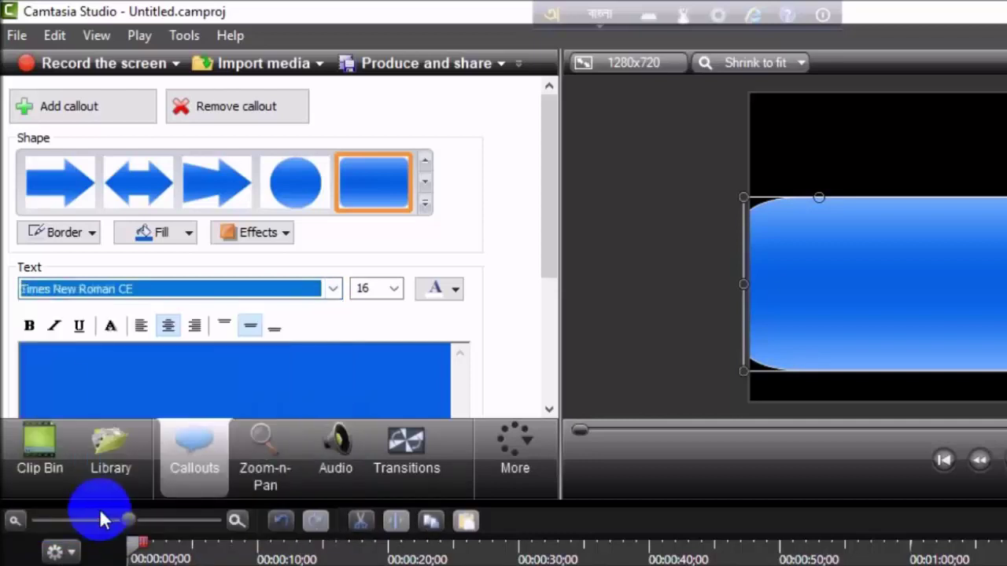
{"action": "left_click", "coordinate": [333, 290]}
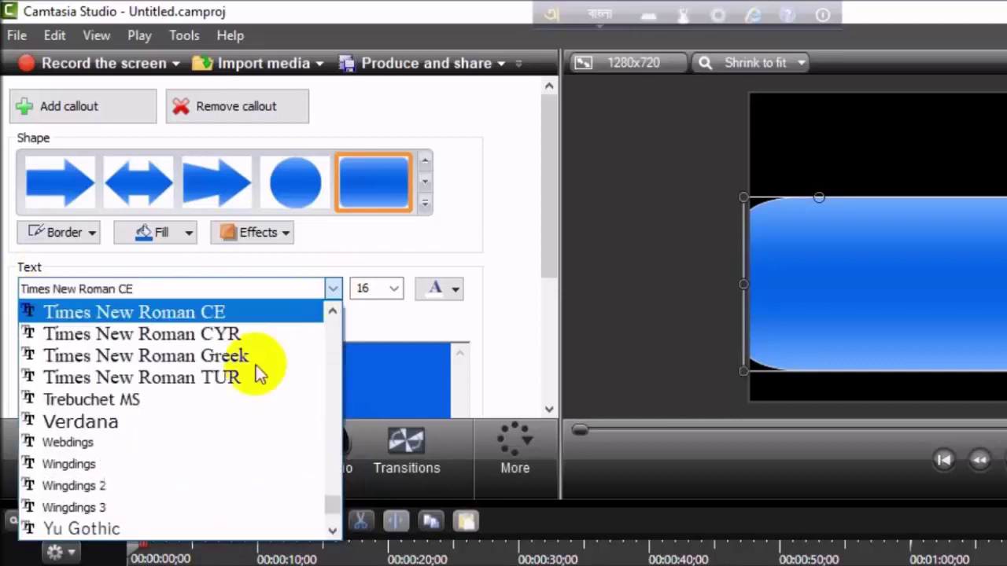
{"action": "scroll", "coordinate": [101, 441], "scroll_direction": "up", "scroll_amount": 1}
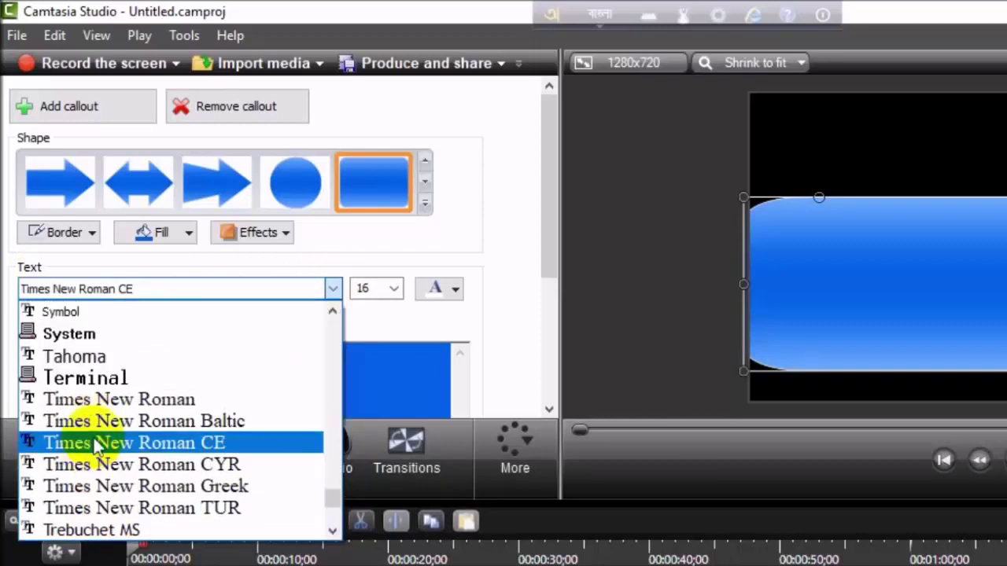
{"action": "scroll", "coordinate": [101, 442], "scroll_direction": "up", "scroll_amount": 2}
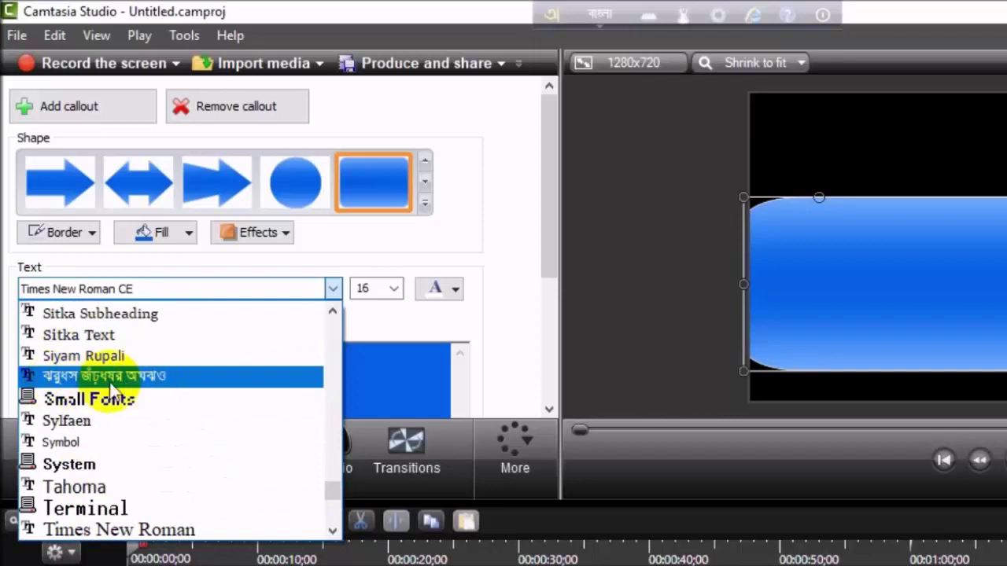
{"action": "left_click", "coordinate": [110, 380]}
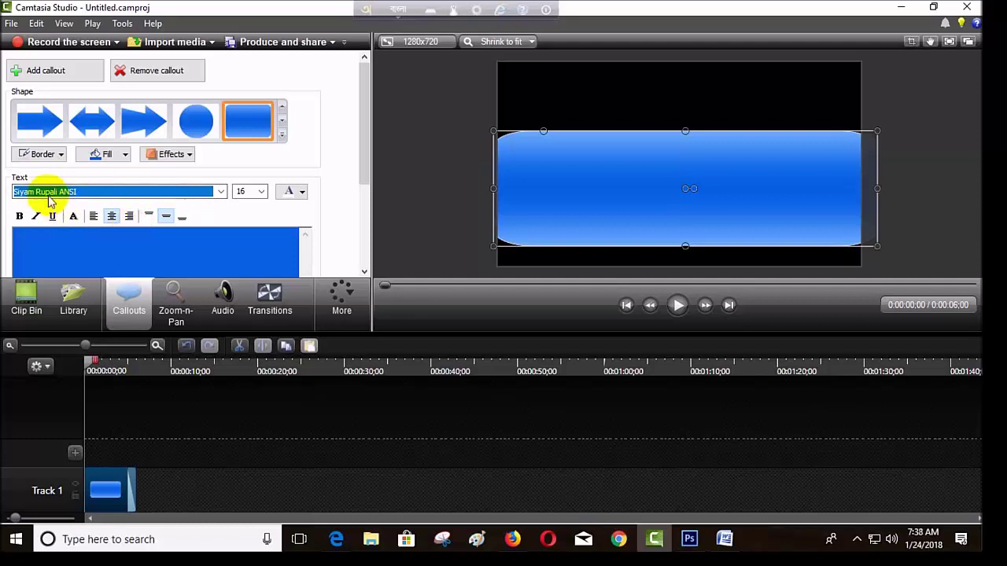
Step: Set the callout text size to 72 and type বাংলা ইংলিশ with Avro
{"action": "left_click", "coordinate": [143, 252]}
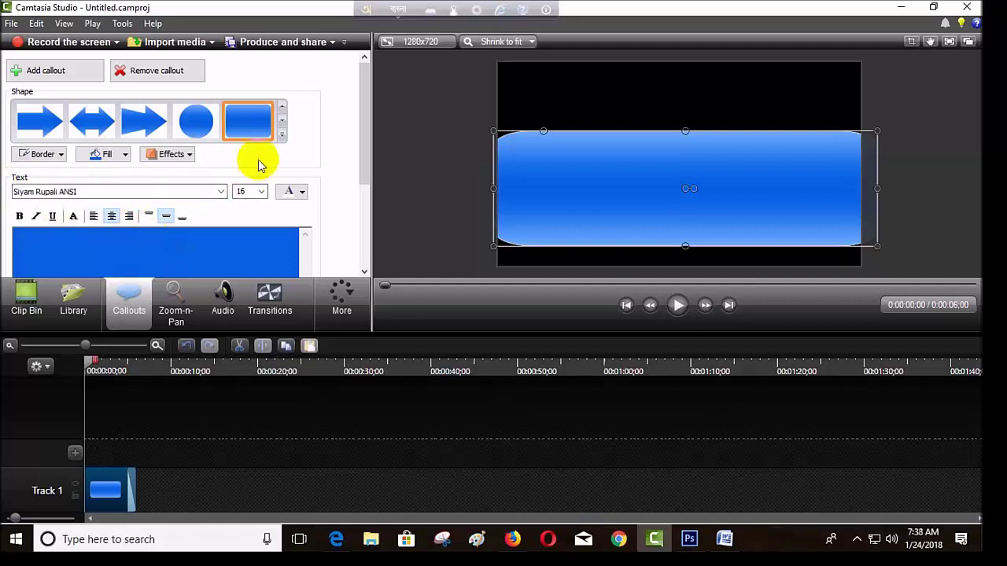
{"action": "left_click", "coordinate": [245, 334]}
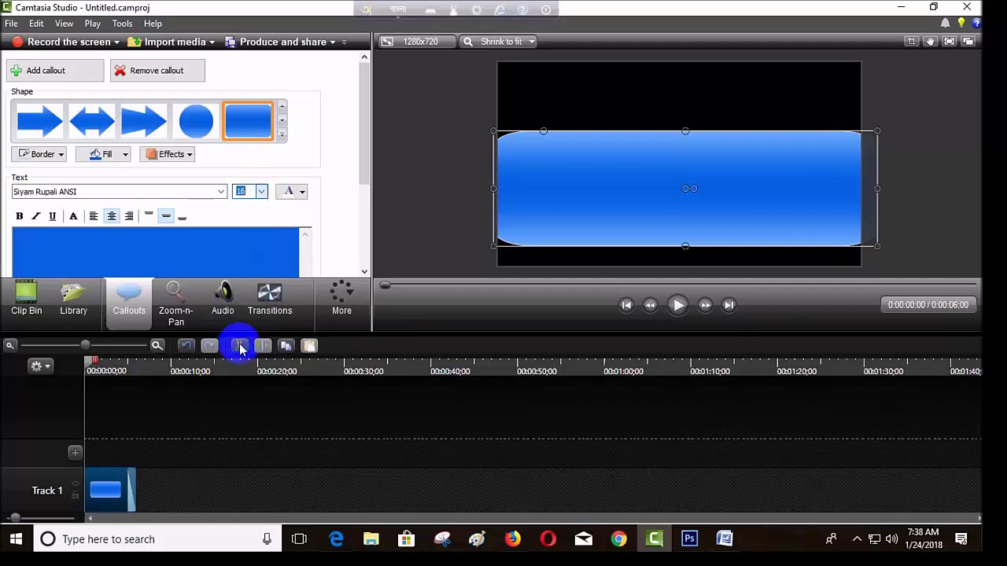
{"action": "left_click", "coordinate": [170, 251]}
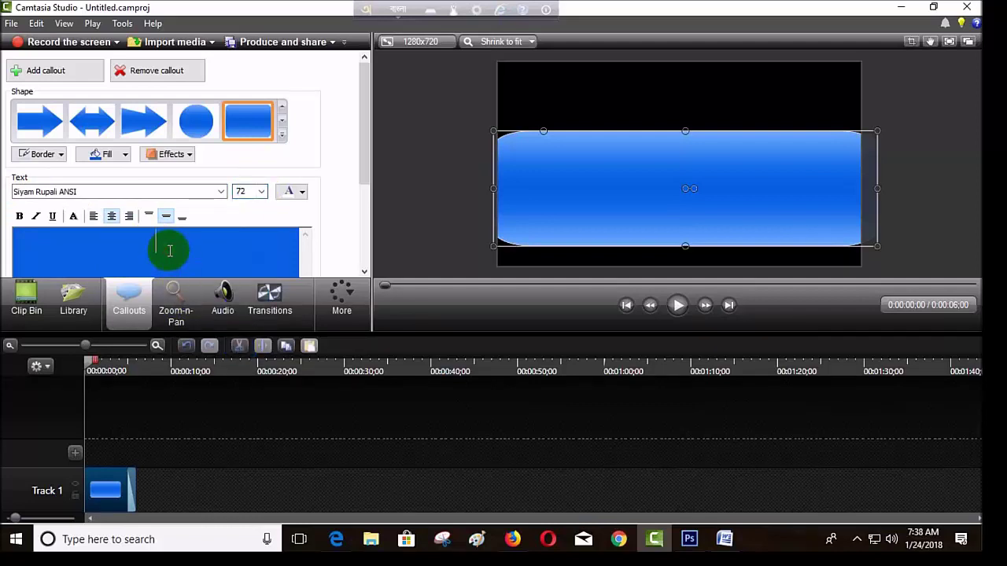
{"action": "type", "text": "bang"}
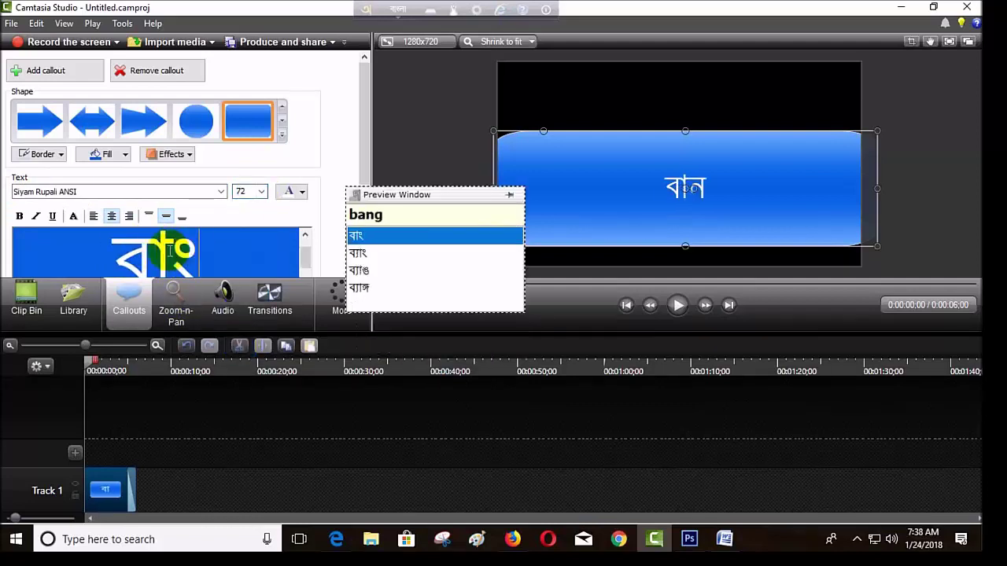
{"action": "type", "text": "la"}
{"action": "key", "text": "space"}
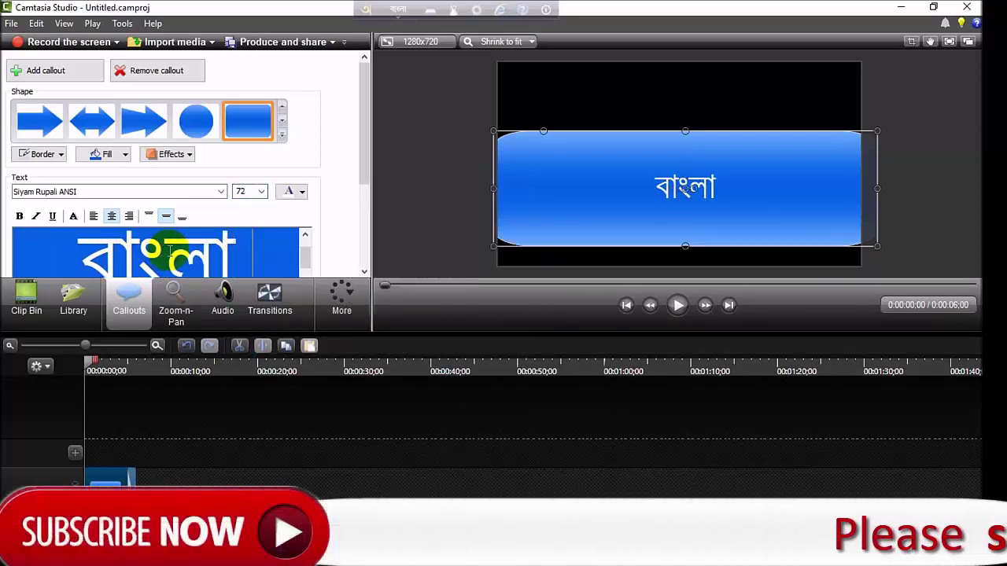
{"action": "type", "text": "e"}
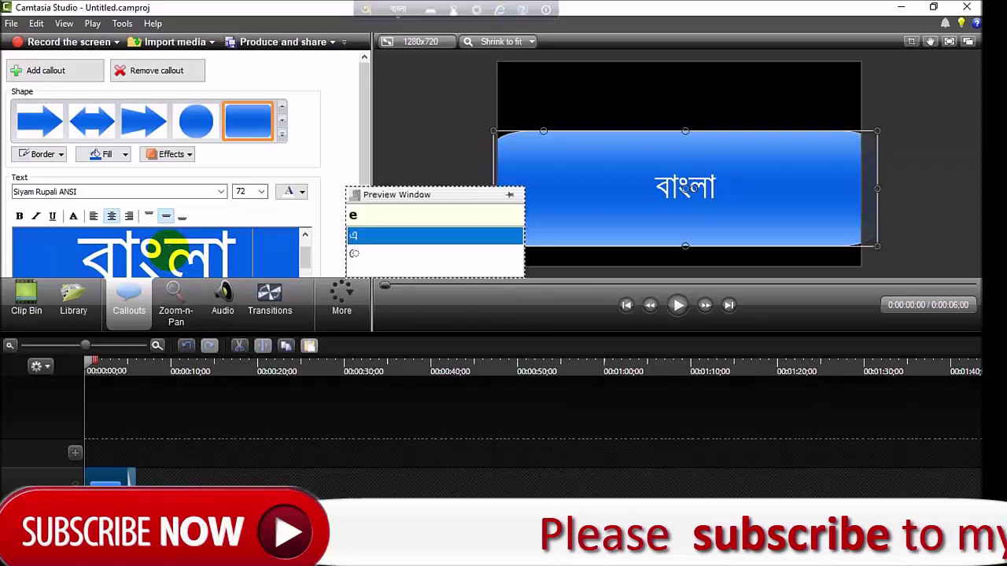
{"action": "type", "text": "ngl"}
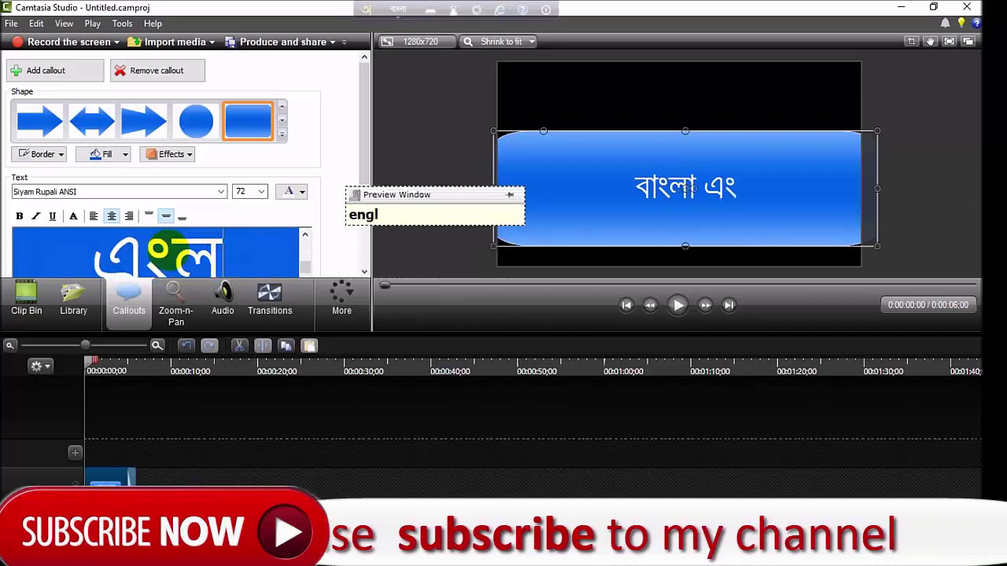
{"action": "type", "text": "ish"}
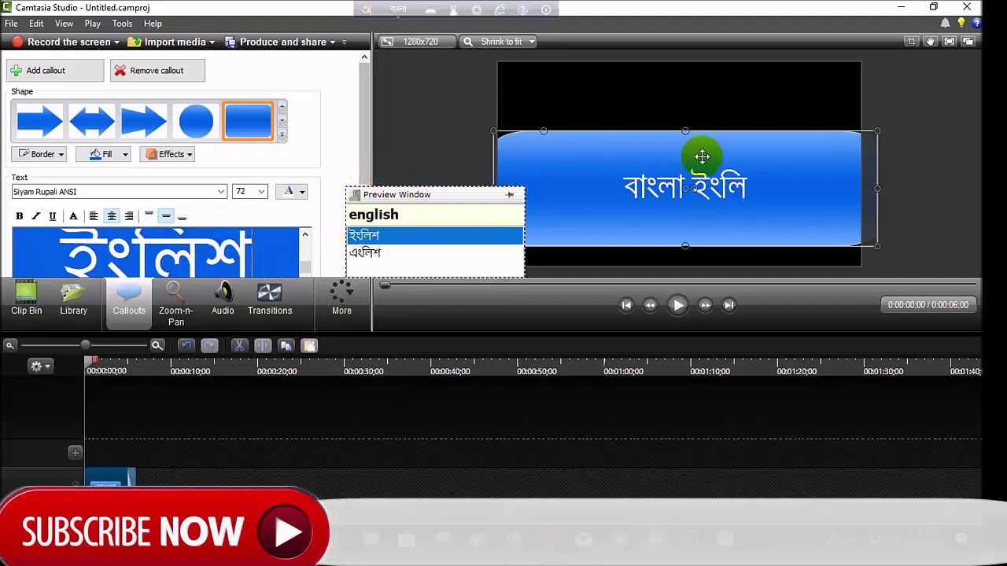
Step: Enlarge the callout box wider and taller so the full text fits
{"action": "left_click_drag", "start_coordinate": [880, 187], "coordinate": [896, 188]}
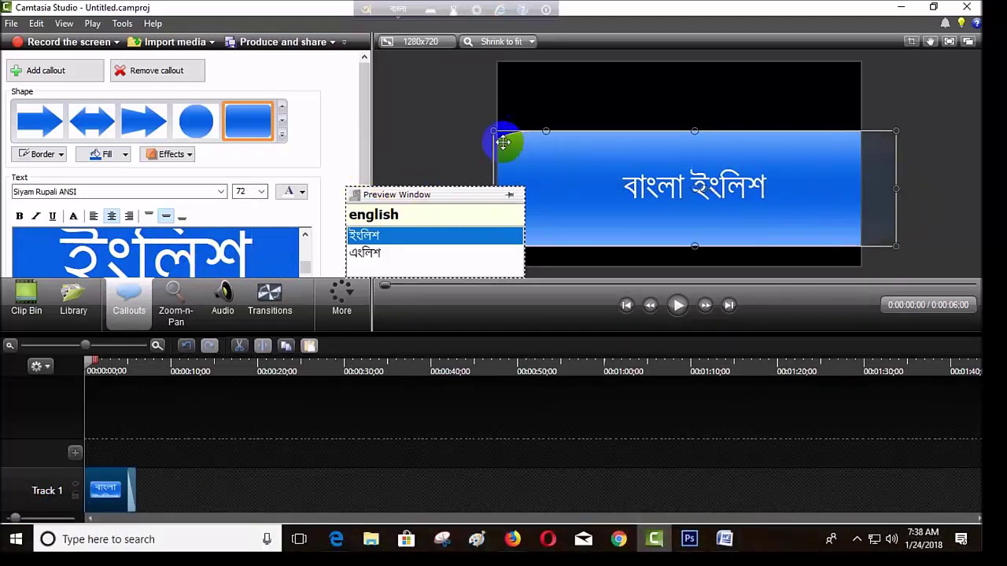
{"action": "left_click_drag", "start_coordinate": [493, 130], "coordinate": [473, 127]}
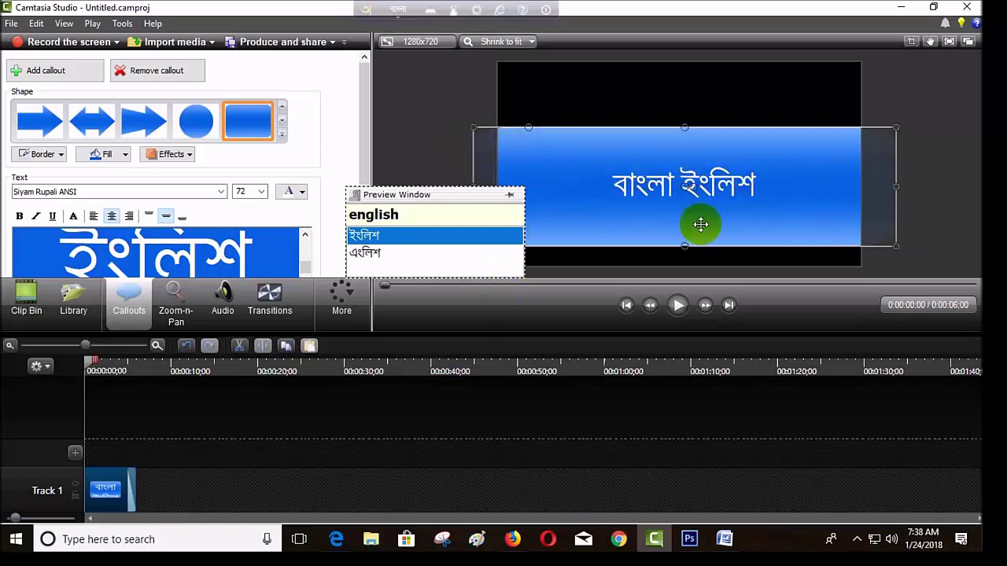
{"action": "left_click_drag", "start_coordinate": [685, 250], "coordinate": [685, 270]}
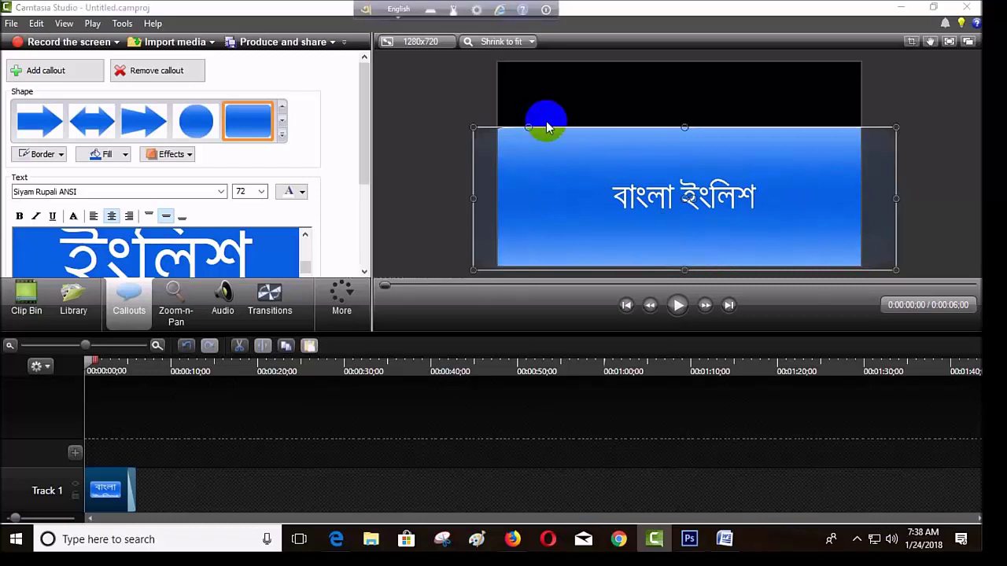
Step: Expand the callout to fill the frame, append গ্রাম to its text, and re-centre it
{"action": "left_click_drag", "start_coordinate": [473, 126], "coordinate": [453, 54]}
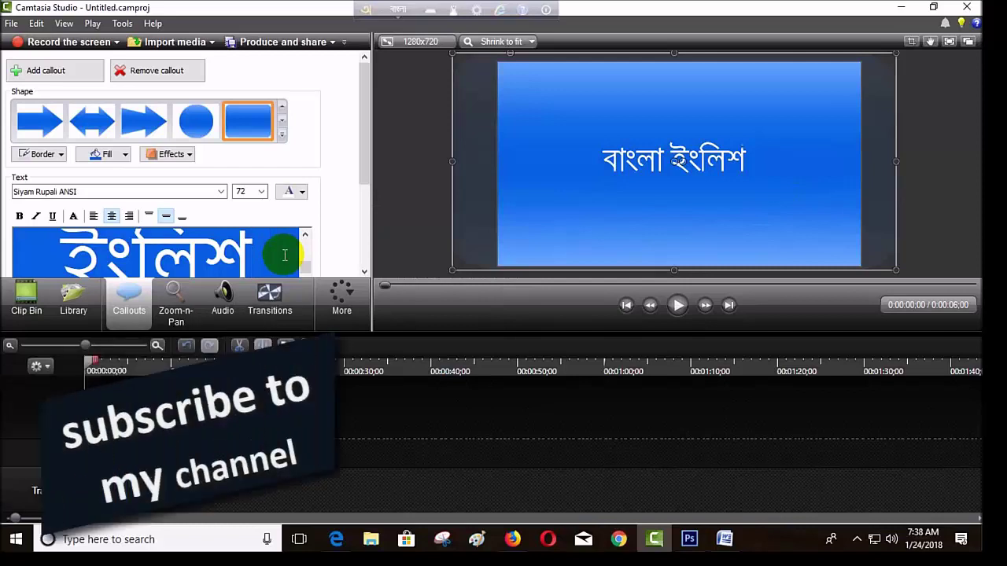
{"action": "type", "text": "gr"}
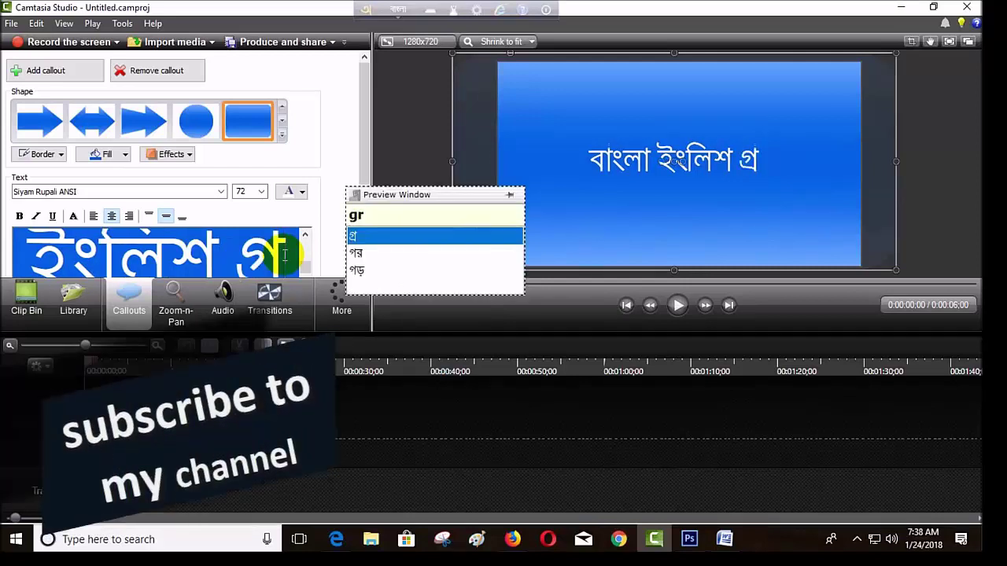
{"action": "type", "text": "a"}
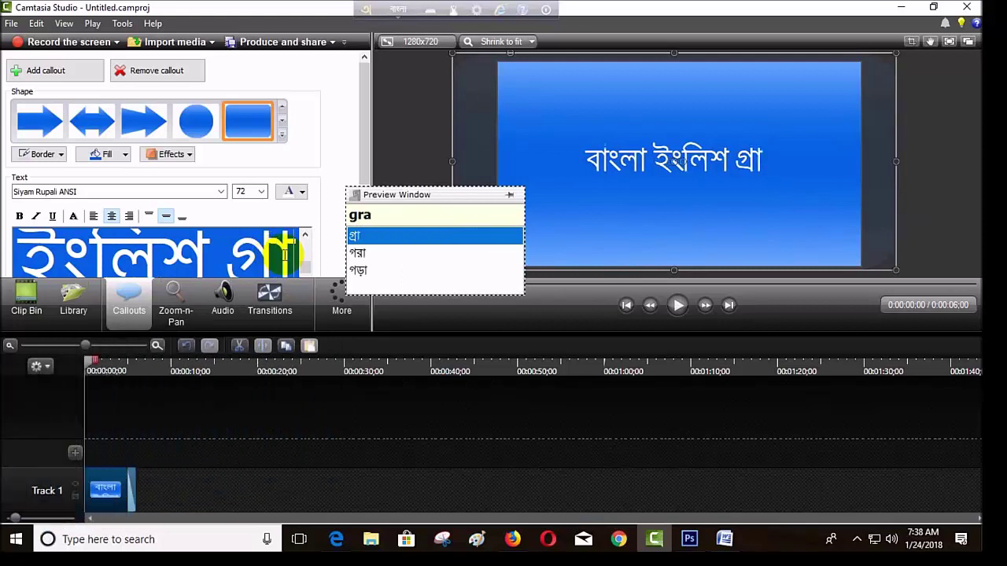
{"action": "type", "text": "m"}
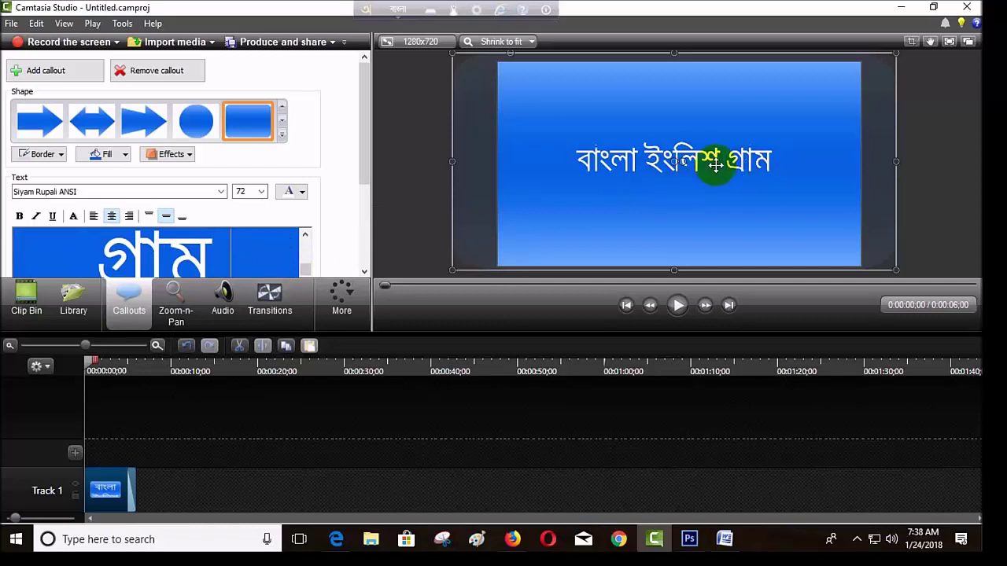
{"action": "mouse_move", "coordinate": [586, 158]}
{"action": "left_mouse_down"}
{"action": "mouse_move", "coordinate": [596, 150]}
{"action": "mouse_move", "coordinate": [647, 179]}
{"action": "left_mouse_up"}
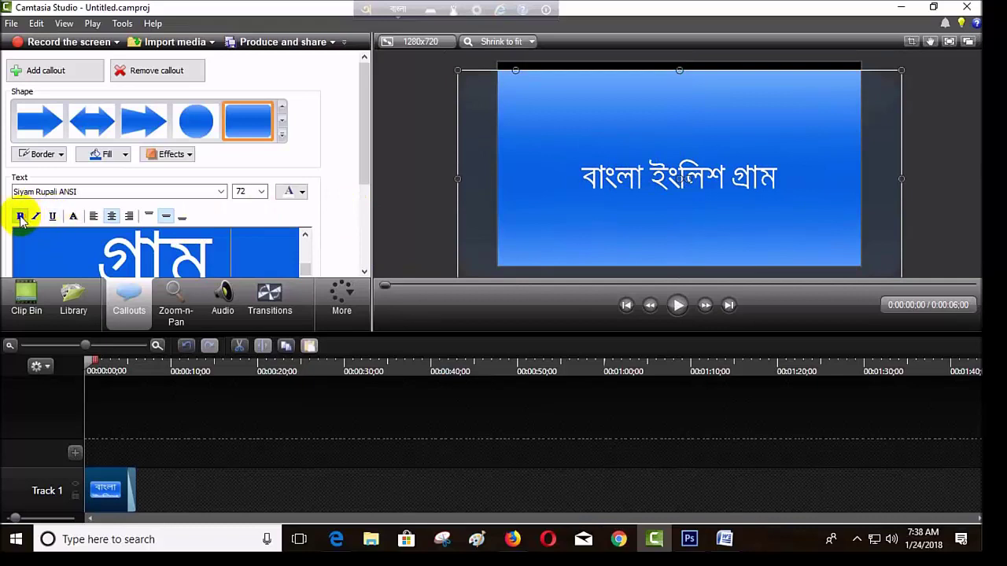
Step: Select the callout text বাংলা ইংলিশ গ্রাম and apply Bold formatting
{"action": "double_click", "coordinate": [151, 252]}
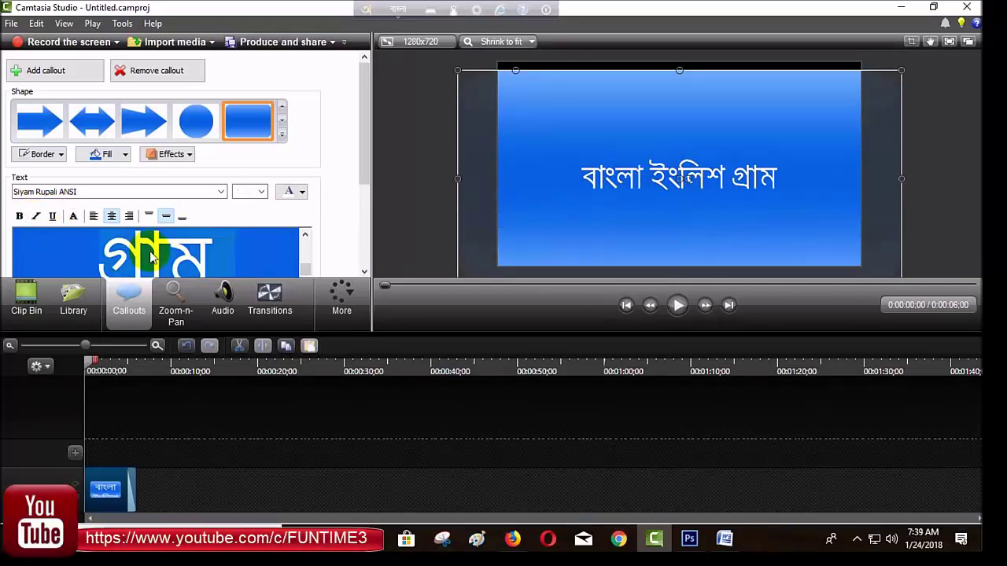
{"action": "left_click", "coordinate": [19, 217]}
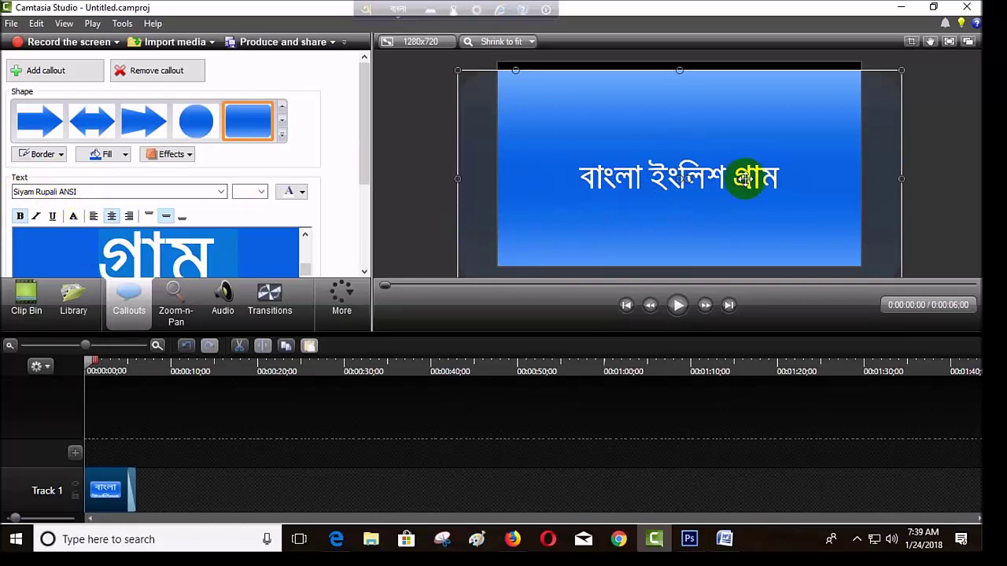
{"action": "left_click", "coordinate": [464, 250]}
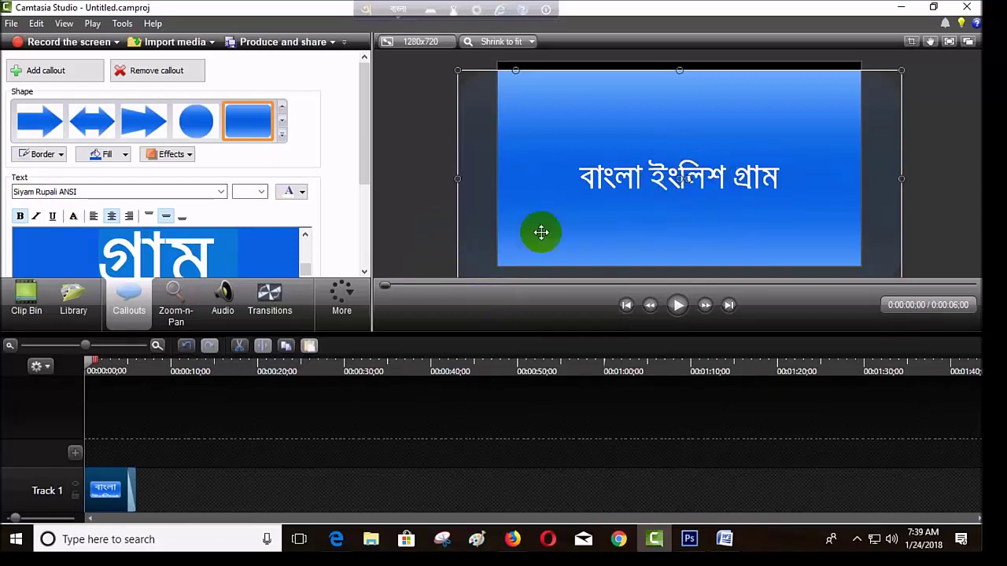
{"action": "left_click", "coordinate": [449, 128]}
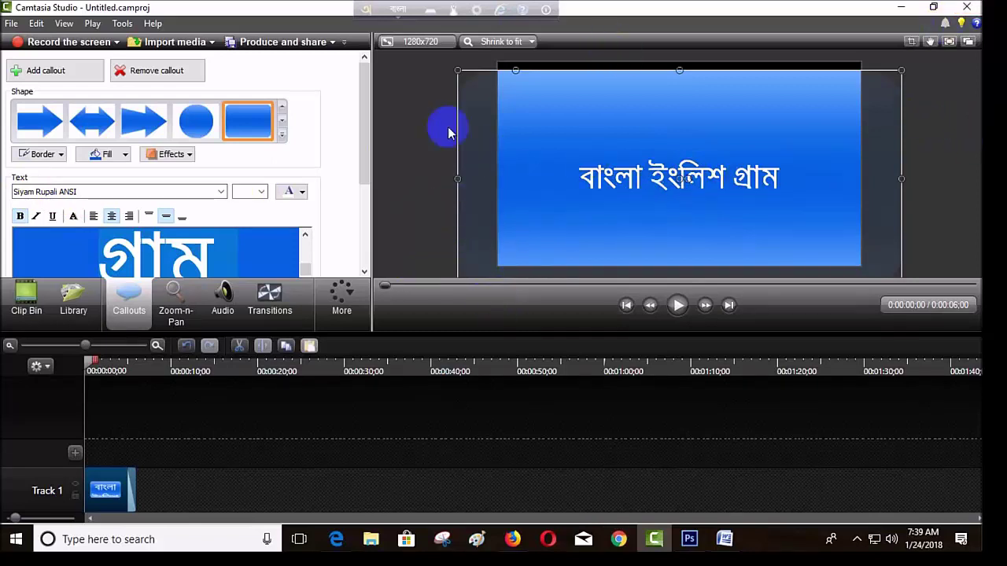